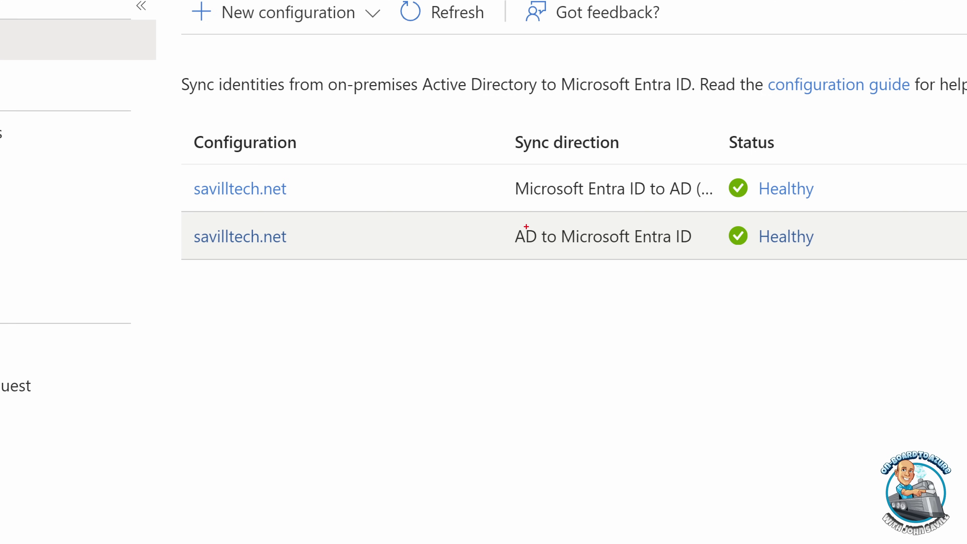
- Open the savilltech.net AD to Microsoft Entra ID sync configuration and examine the organizational unit in its scoping filters
drag(485, 221, 719, 253)
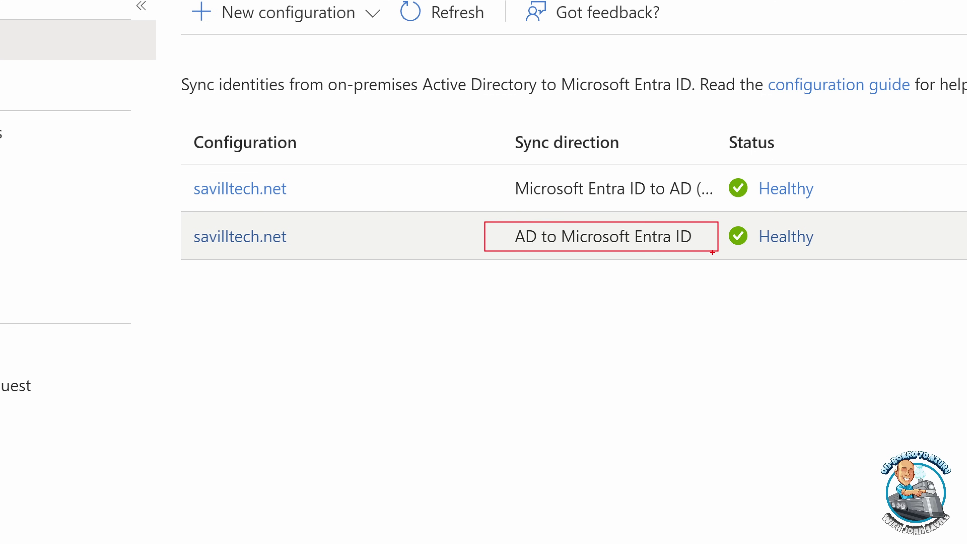
click(387, 243)
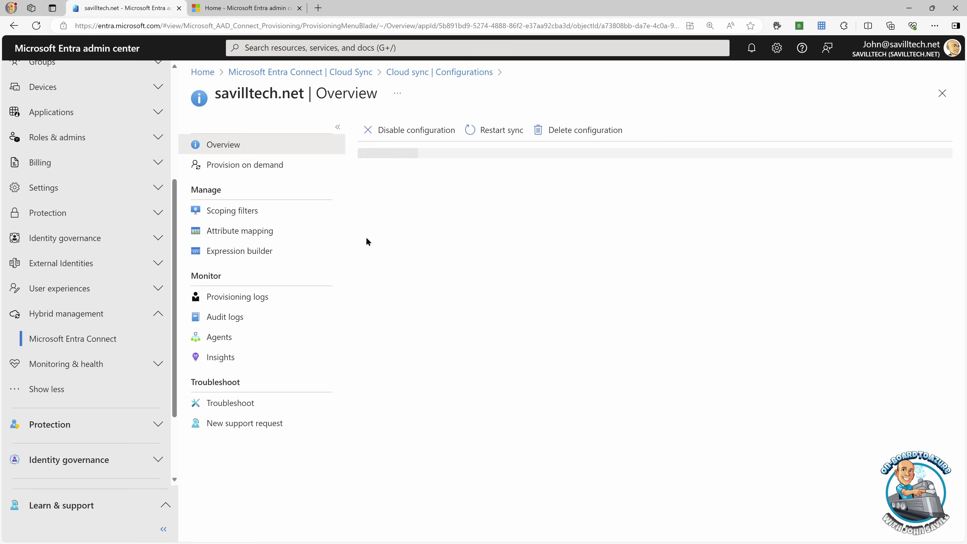
click(232, 213)
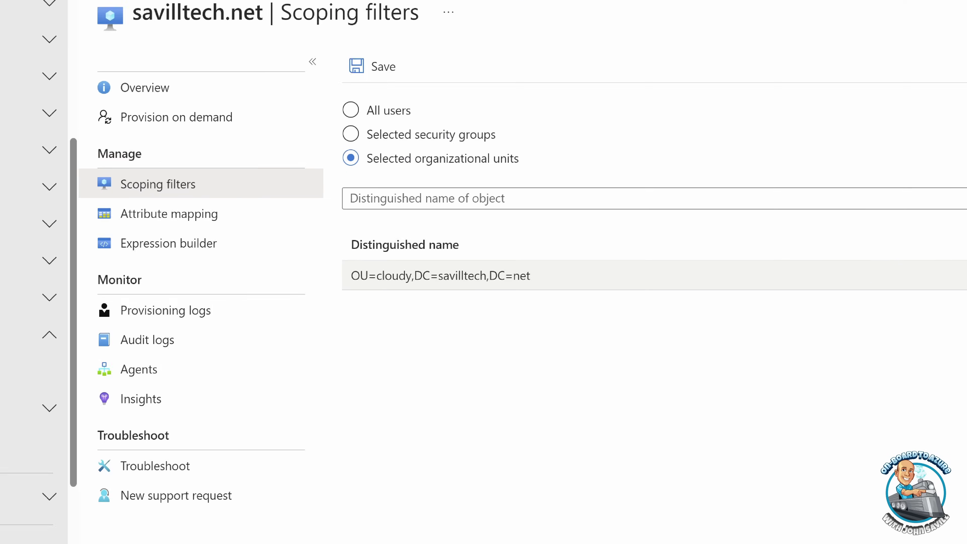
mouse_move(318, 254)
mouse_down()
mouse_move(494, 309)
mouse_move(596, 303)
mouse_up()
key(Escape)
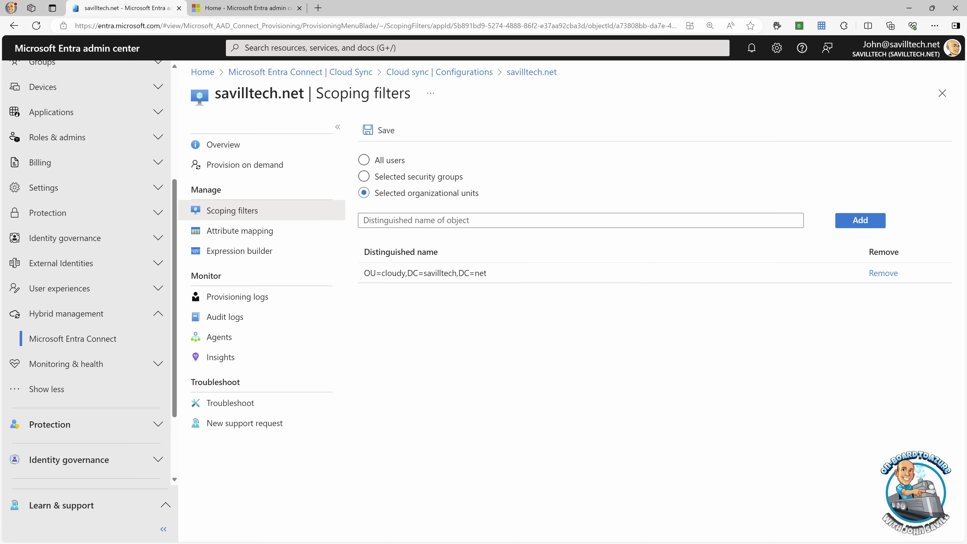
- Switch to Active Directory Users and Computers and examine the security group in the CloudGroups organizational unit
key(alt+Tab)
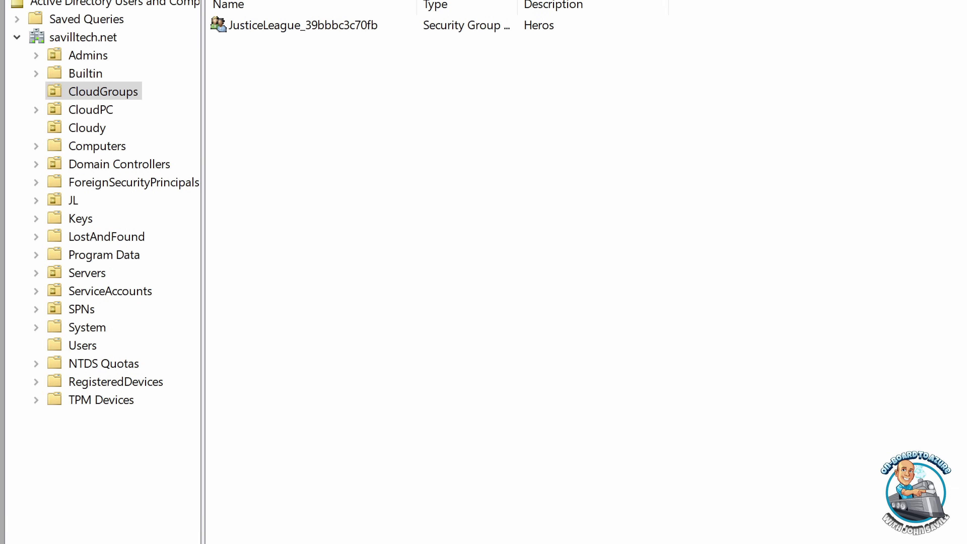
drag(30, 76, 176, 107)
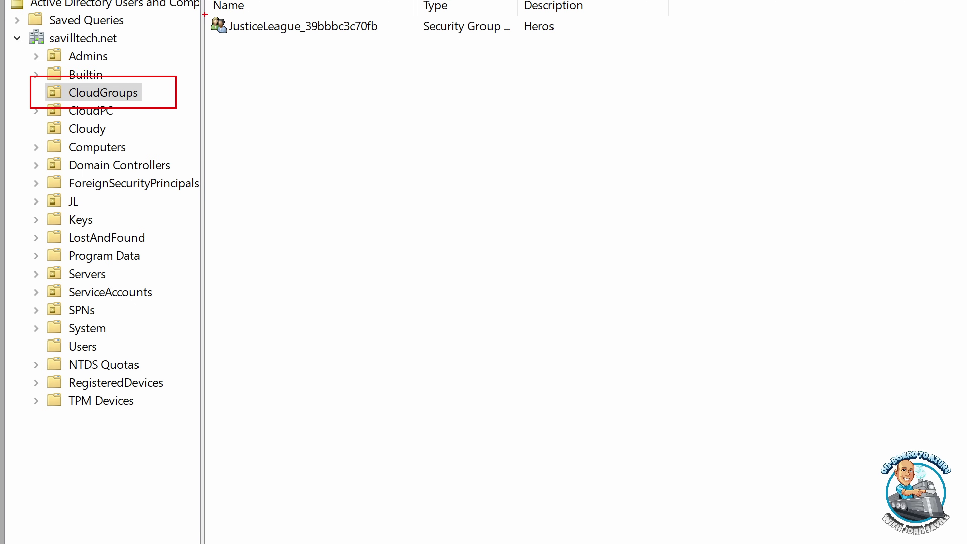
mouse_move(208, 15)
mouse_down()
mouse_move(324, 46)
mouse_move(408, 38)
mouse_up()
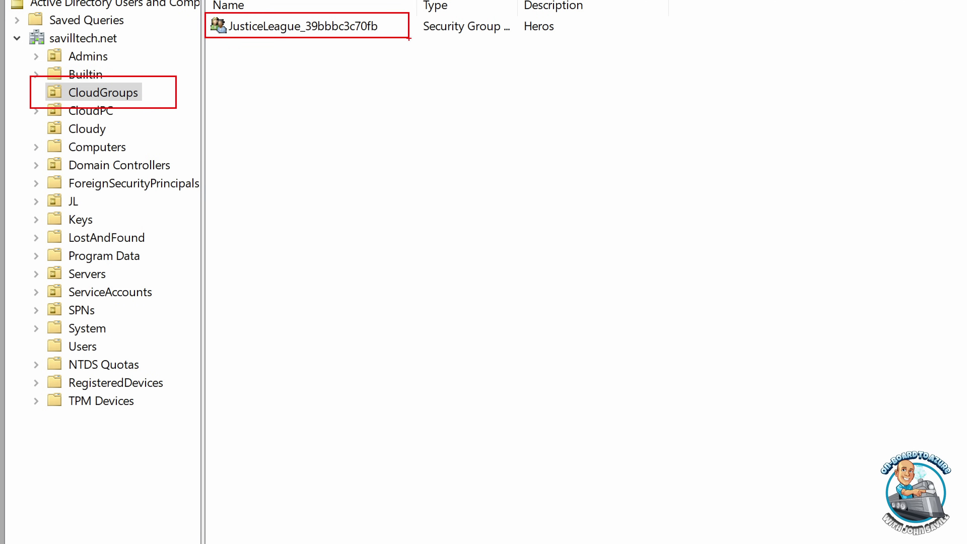
key(Escape)
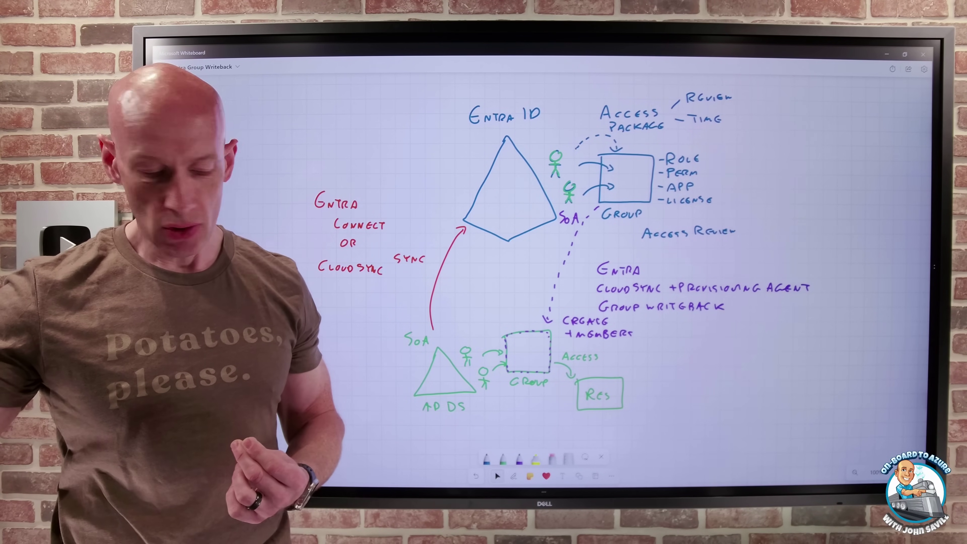
- Switch back to the Microsoft Entra admin center, view the Connect Sync page and open the Cloud Sync configurations
key(alt+Tab)
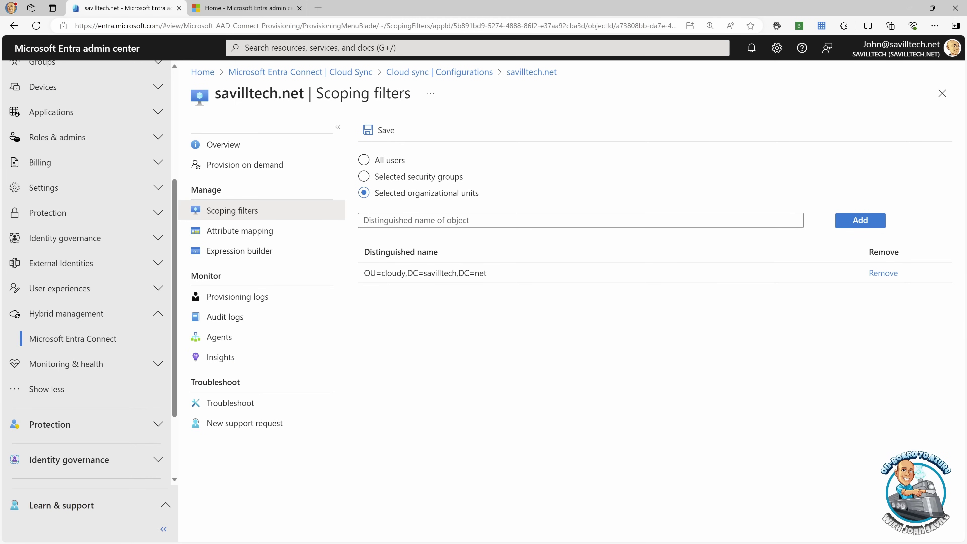
click(331, 74)
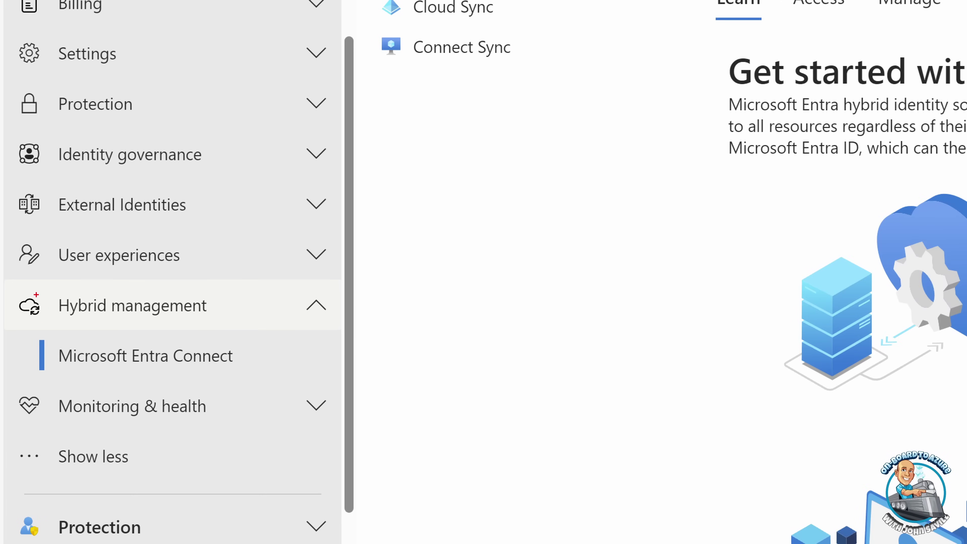
mouse_move(4, 282)
mouse_down()
mouse_move(113, 319)
mouse_move(229, 320)
mouse_up()
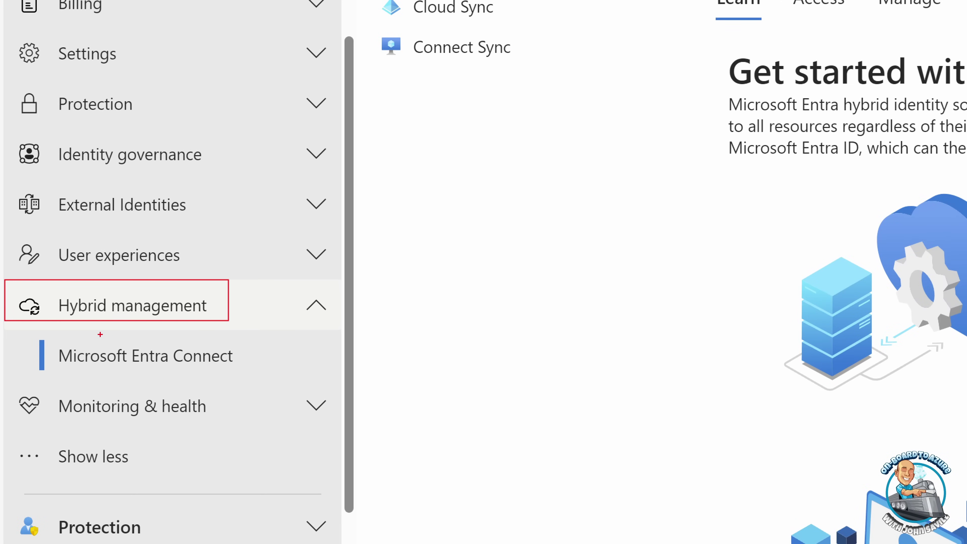
mouse_move(25, 332)
mouse_down()
mouse_move(69, 356)
mouse_move(240, 375)
mouse_up()
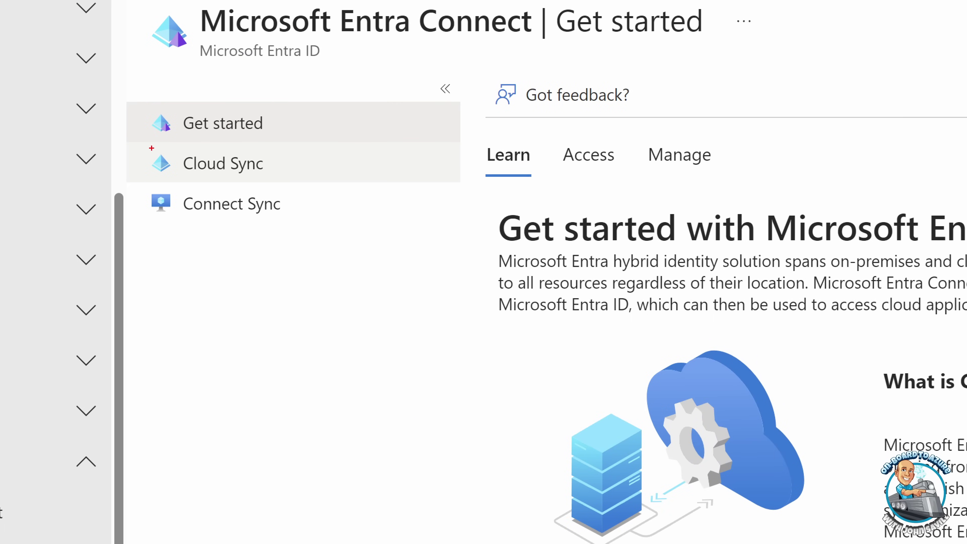
drag(142, 147, 279, 177)
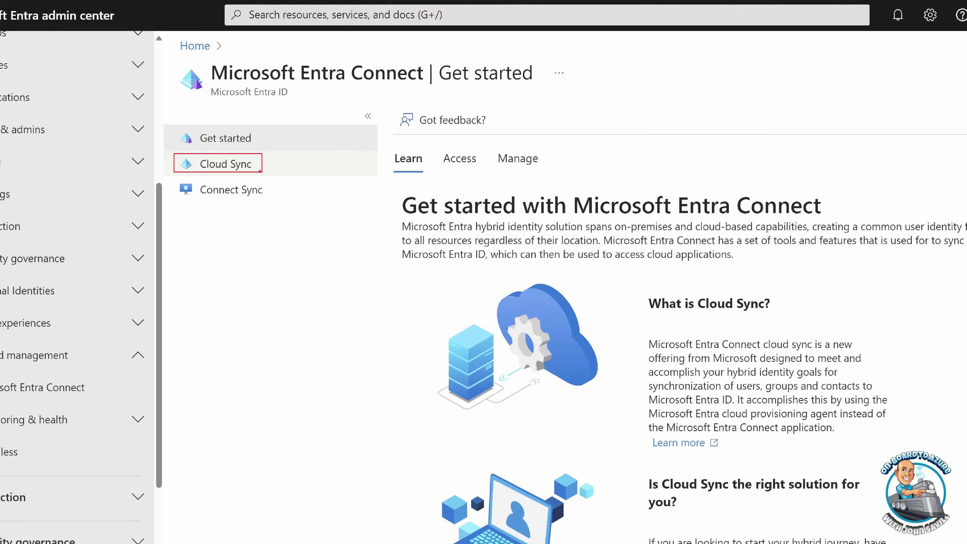
click(237, 192)
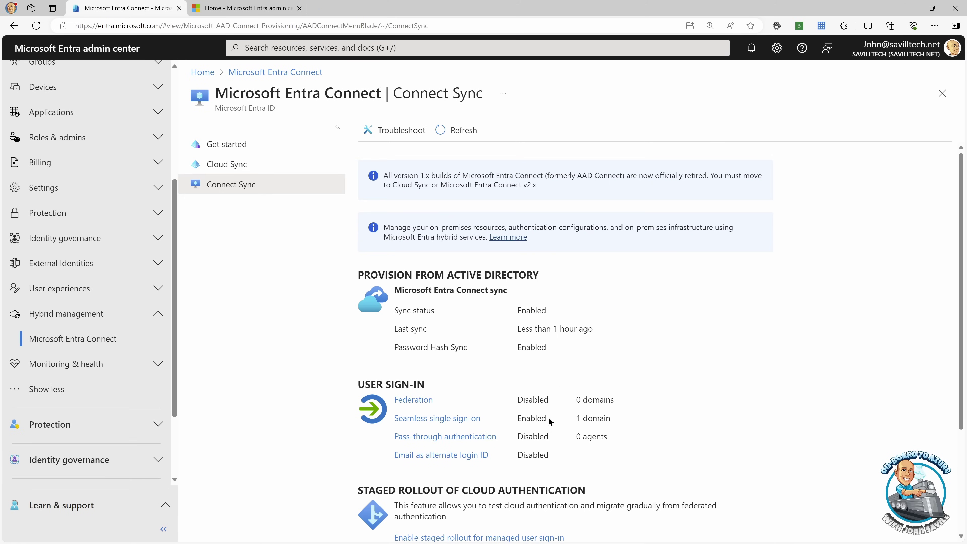
click(232, 165)
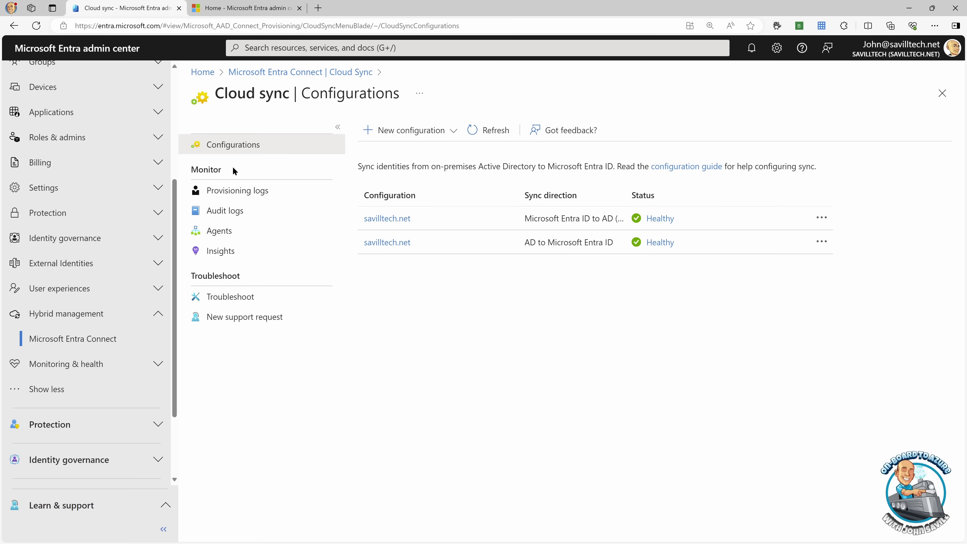
- View the setup form for a new Microsoft Entra ID to AD sync configuration and close it without creating one
click(453, 134)
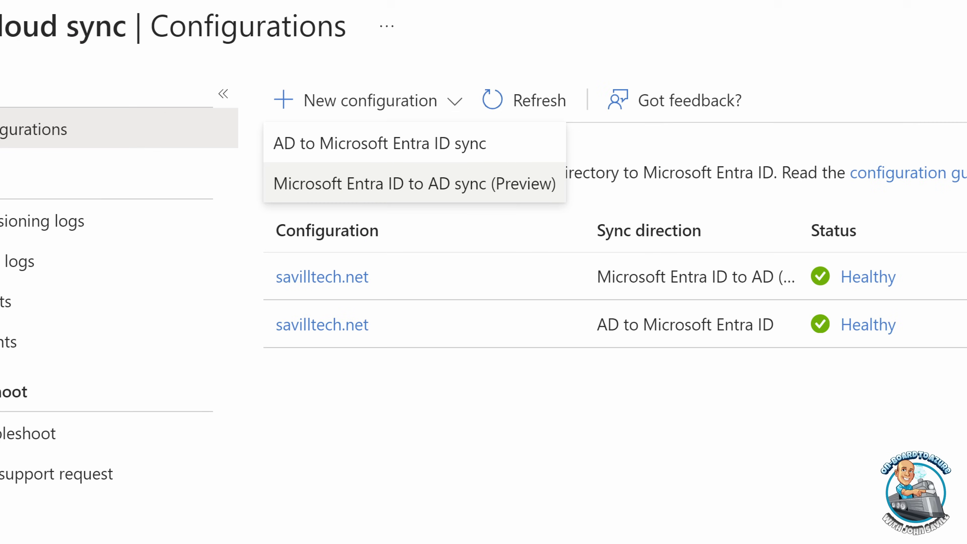
drag(262, 88, 441, 119)
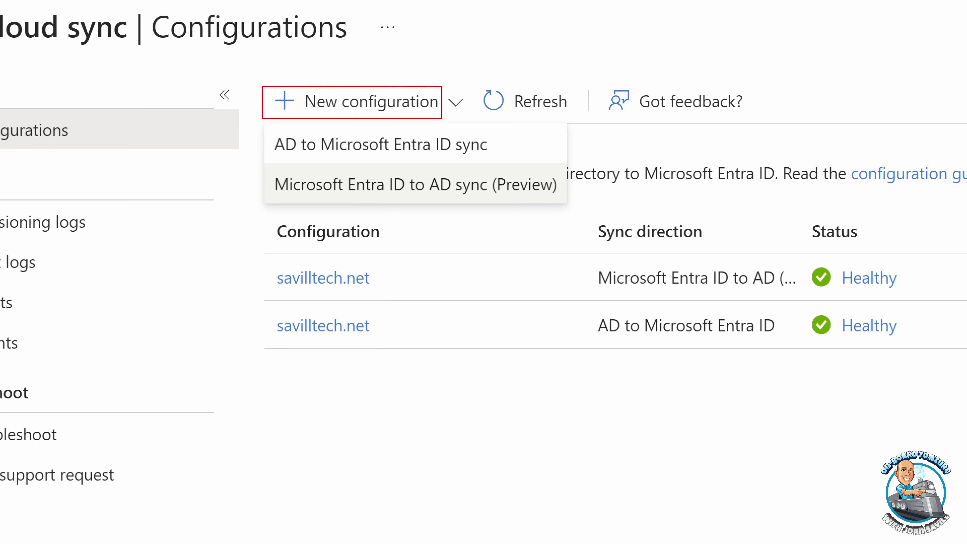
mouse_move(266, 168)
mouse_down()
mouse_move(340, 199)
mouse_move(562, 198)
mouse_up()
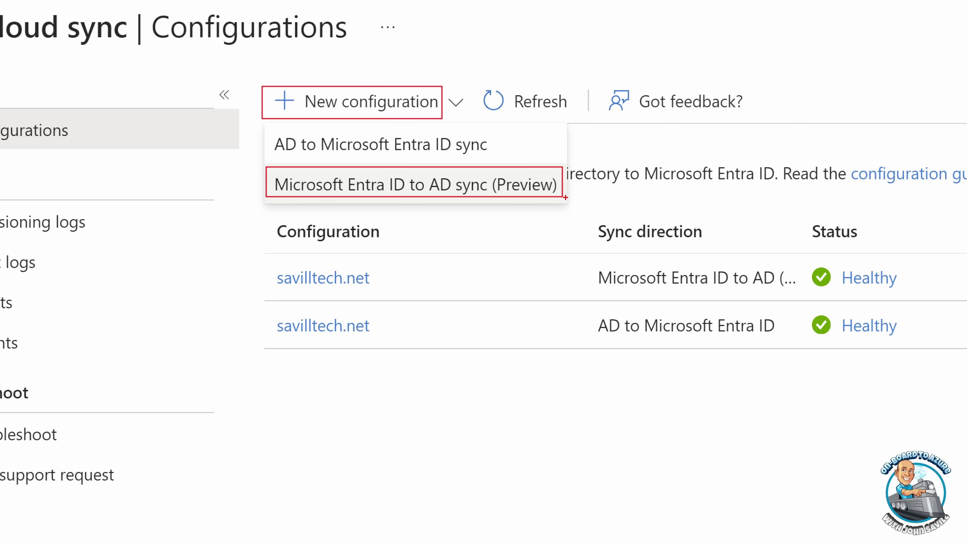
key(Escape)
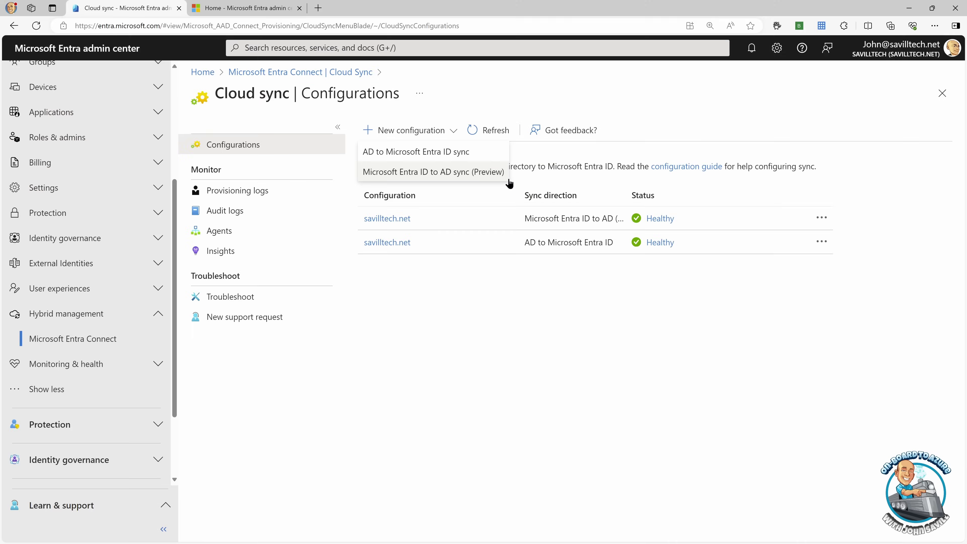
click(416, 173)
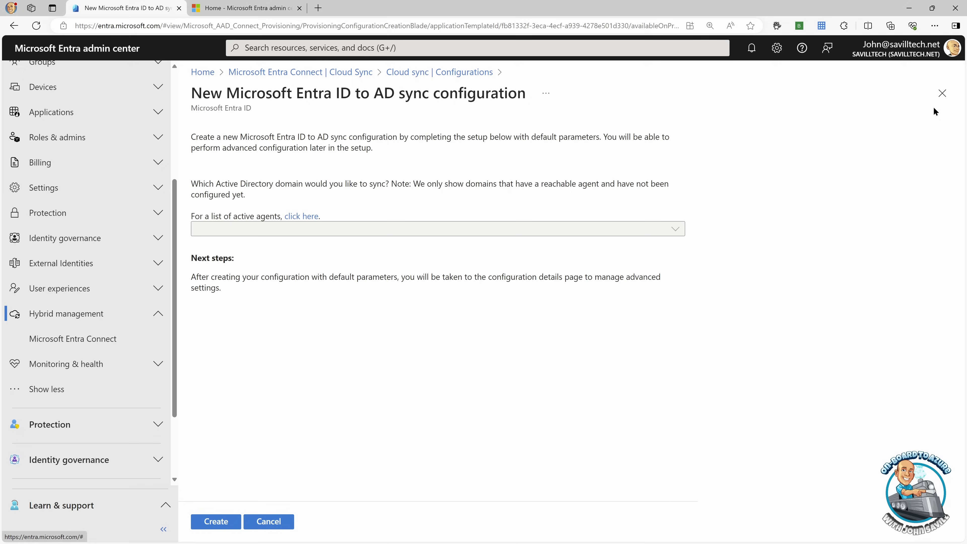
click(942, 93)
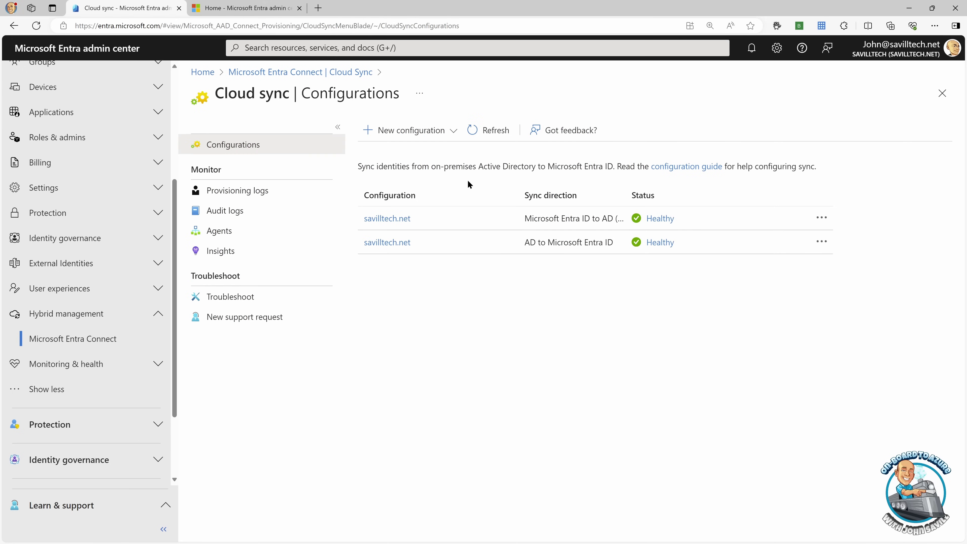
- Open the savilltech.net Microsoft Entra ID to AD configuration and examine the groups scope and selected groups in its scoping filters
click(392, 221)
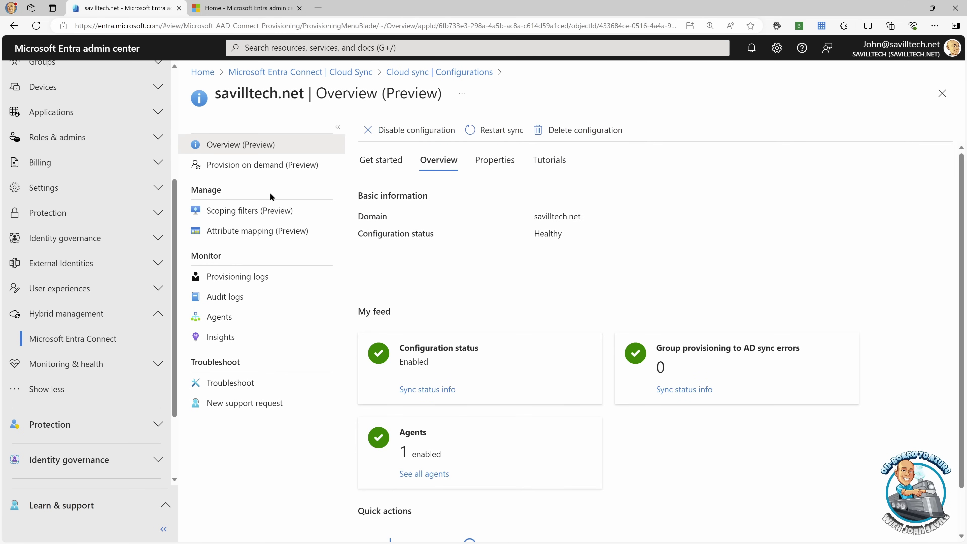
click(232, 217)
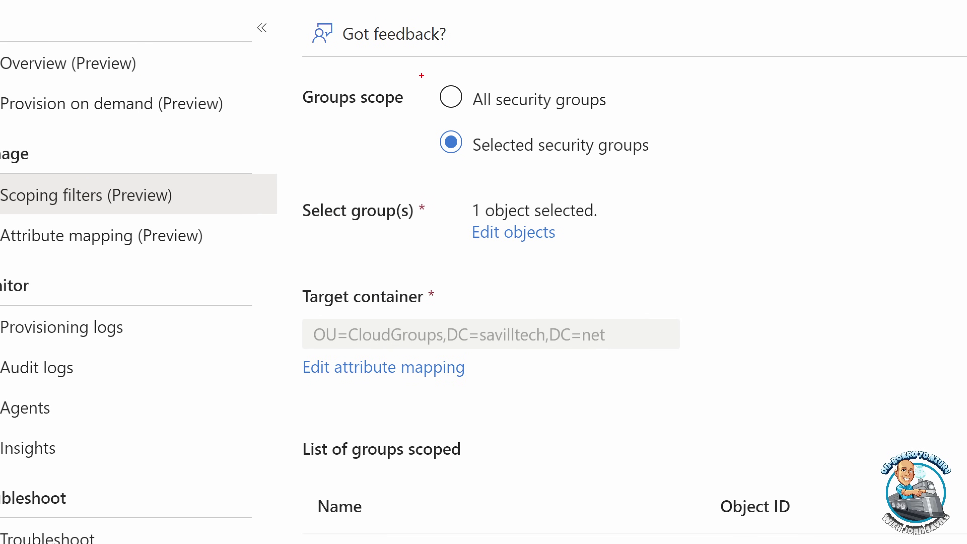
mouse_move(418, 72)
mouse_down()
mouse_move(579, 147)
mouse_move(679, 167)
mouse_up()
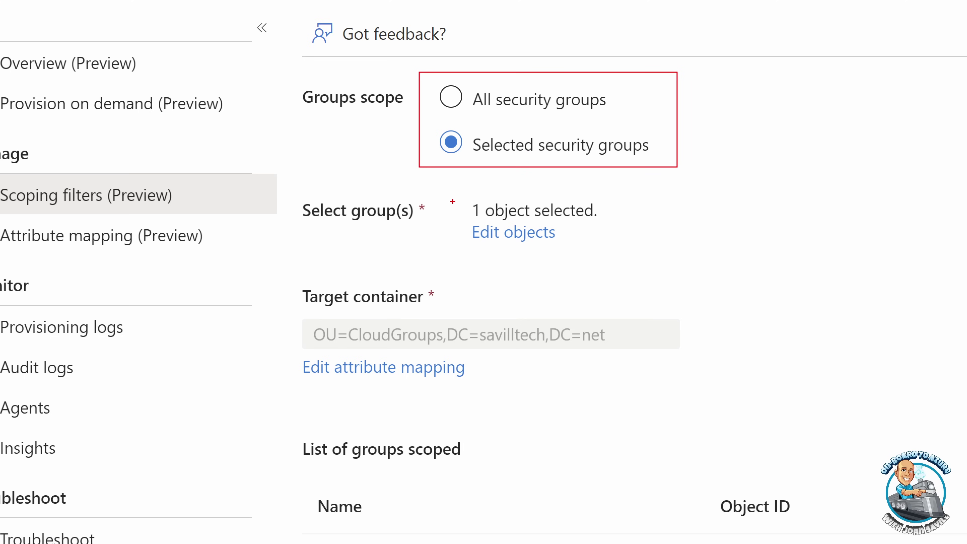
mouse_move(449, 190)
mouse_down()
mouse_move(491, 226)
mouse_move(623, 252)
mouse_up()
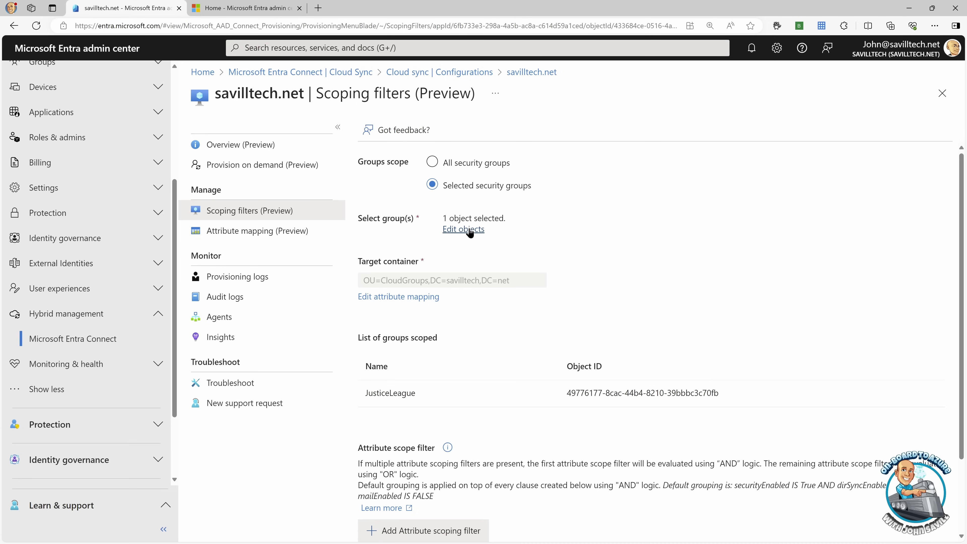
- Open the selected security groups for editing and browse which groups can be added to the scope
click(523, 234)
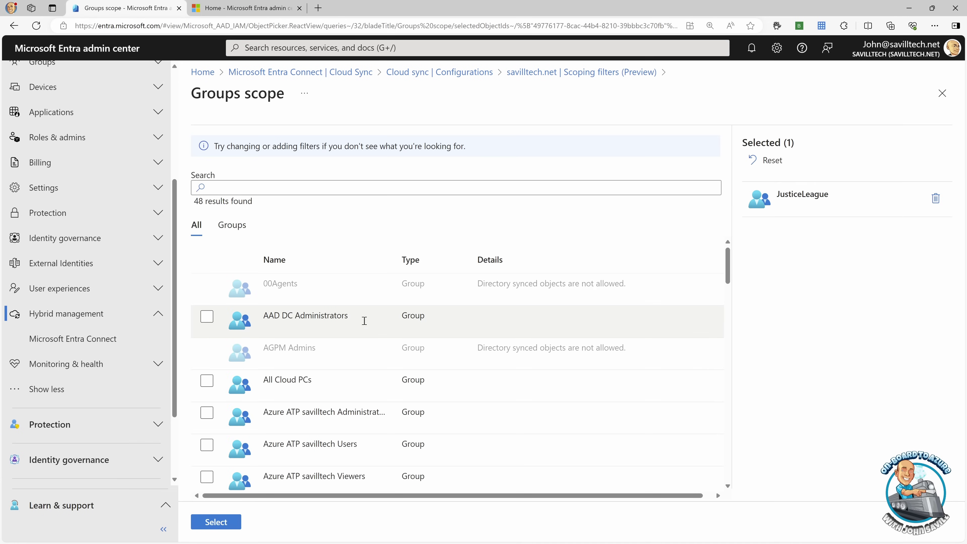
scroll(365, 312, down, 8)
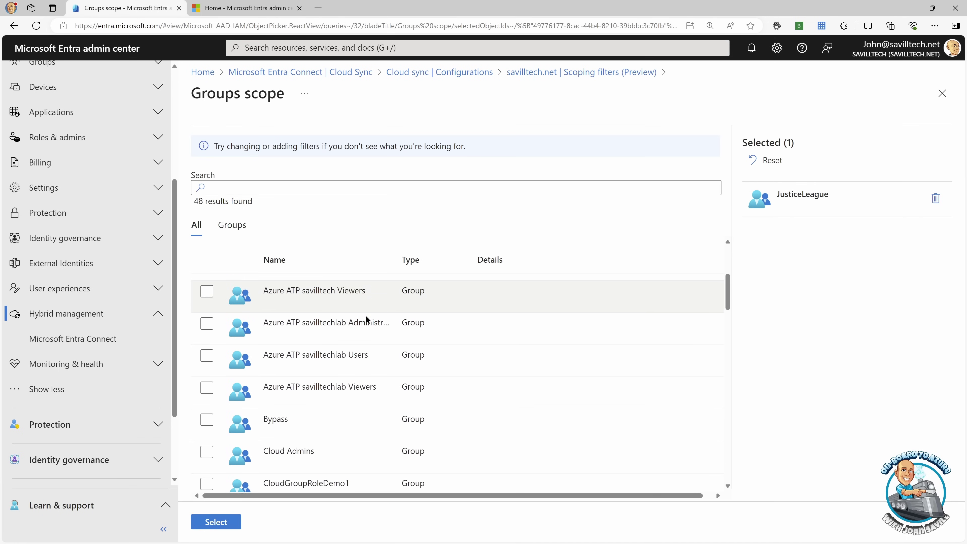
scroll(365, 315, down, 5)
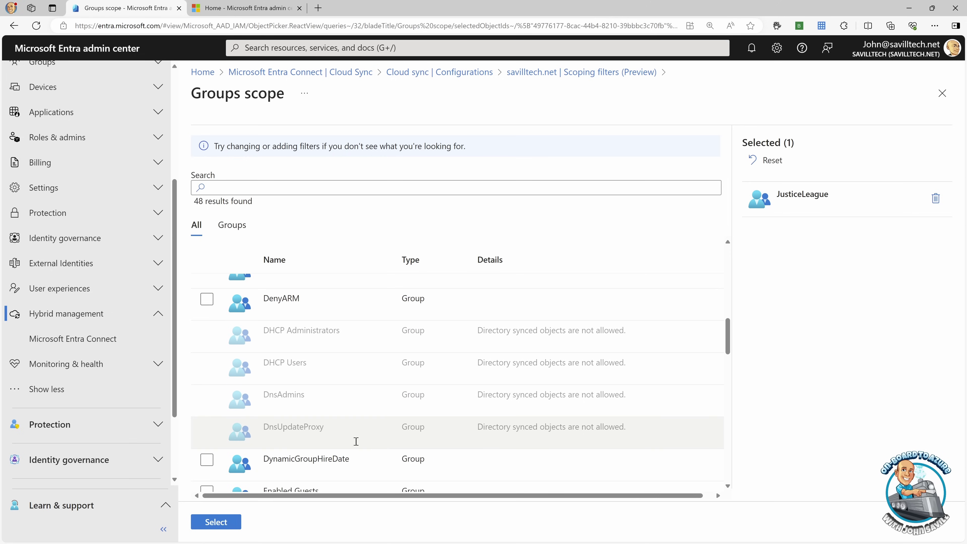
scroll(379, 371, up, 3)
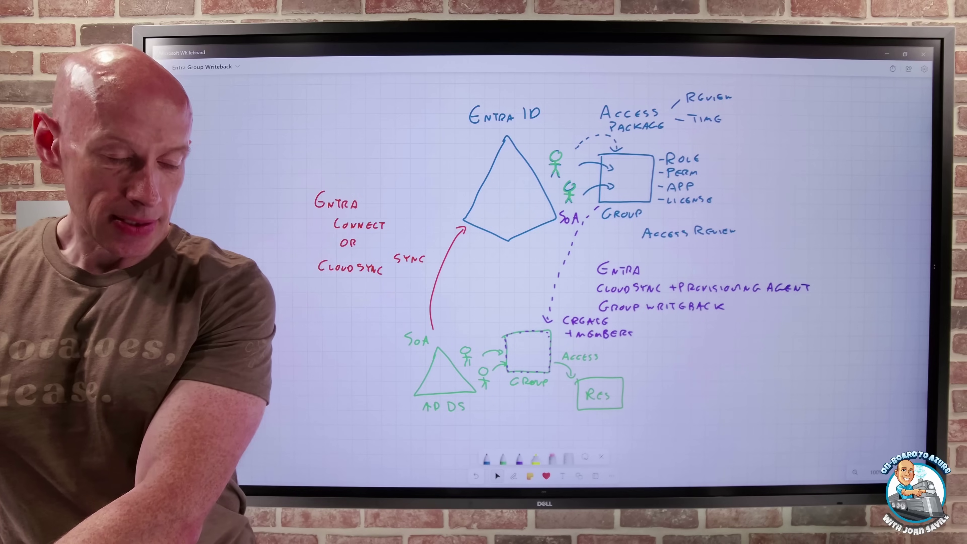
drag(489, 290, 426, 277)
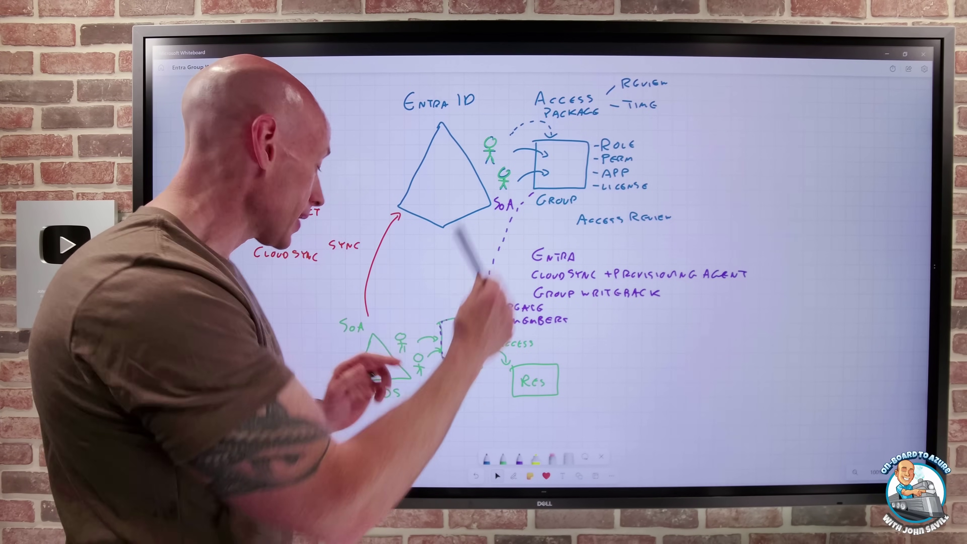
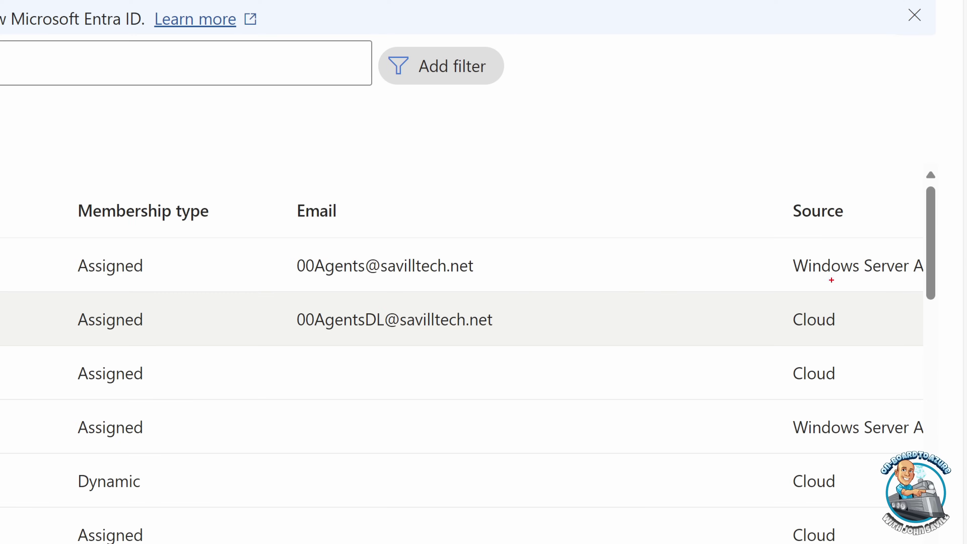
- Check the Source column in the list of all groups and reopen the group selection from the savilltech.net scoping filters (Preview)
drag(781, 189, 857, 224)
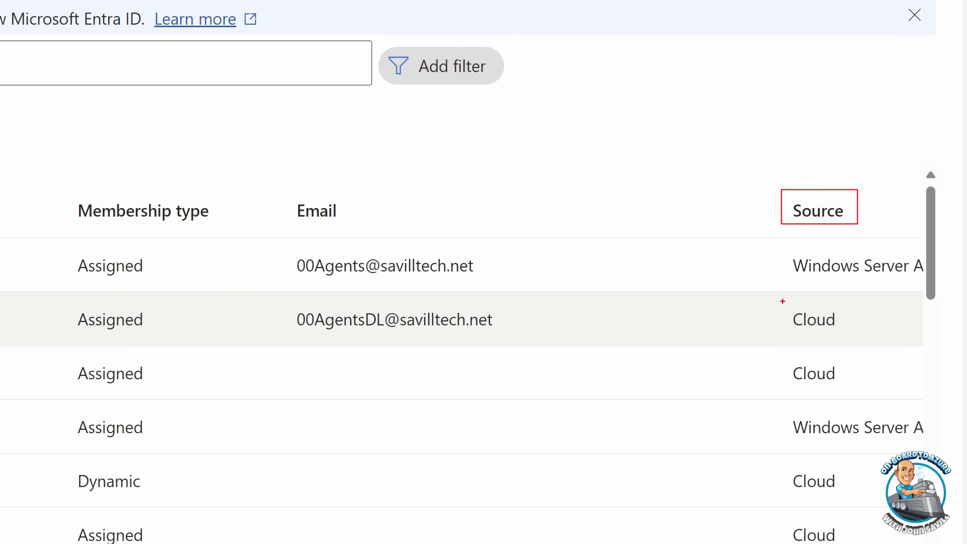
drag(782, 301, 855, 333)
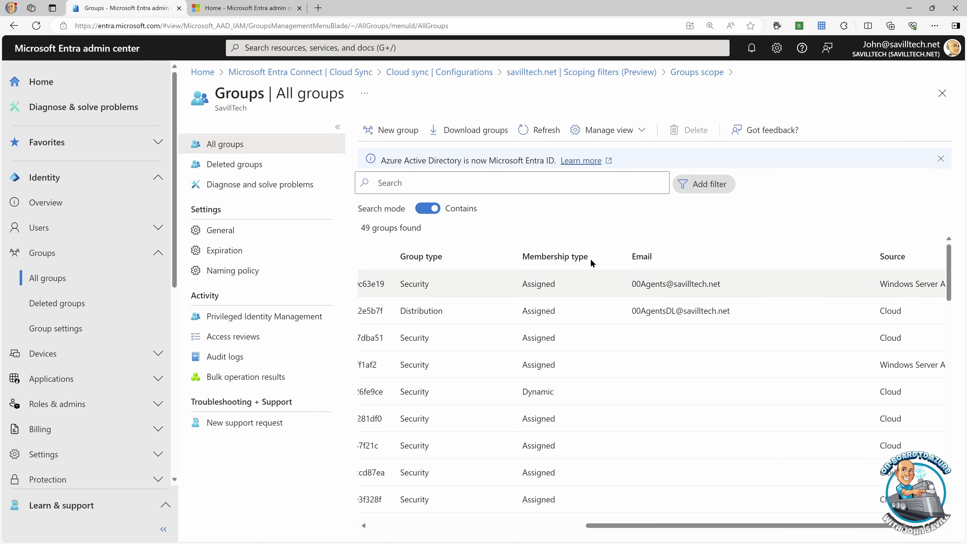
click(526, 75)
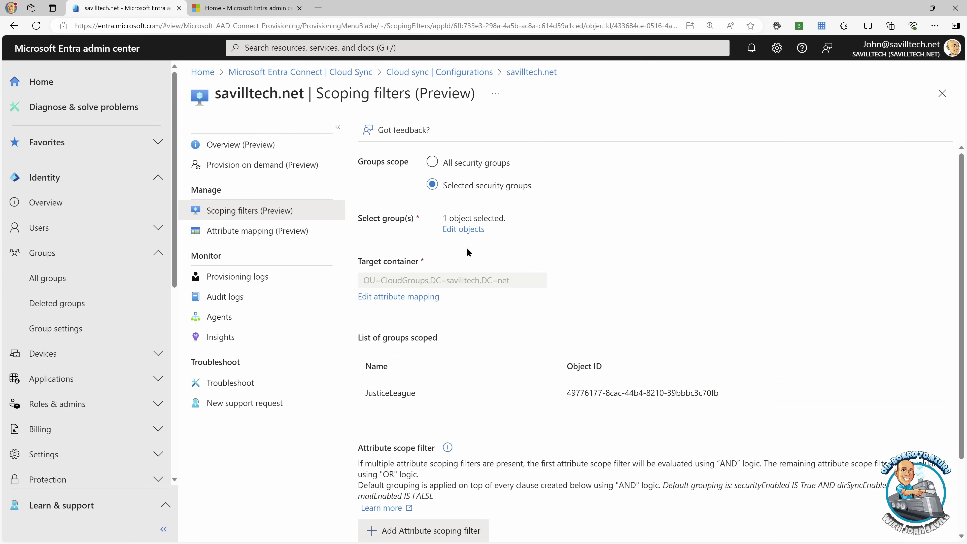
click(463, 229)
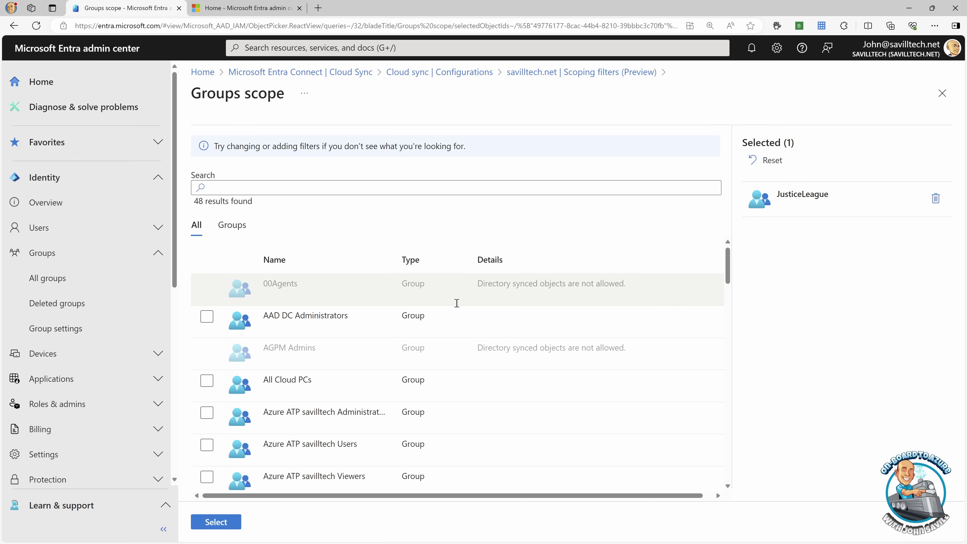
- Add the Fastest People group to the groups scope alongside JusticeLeague and confirm the selection
scroll(393, 353, down, 1)
scroll(394, 353, down, 12)
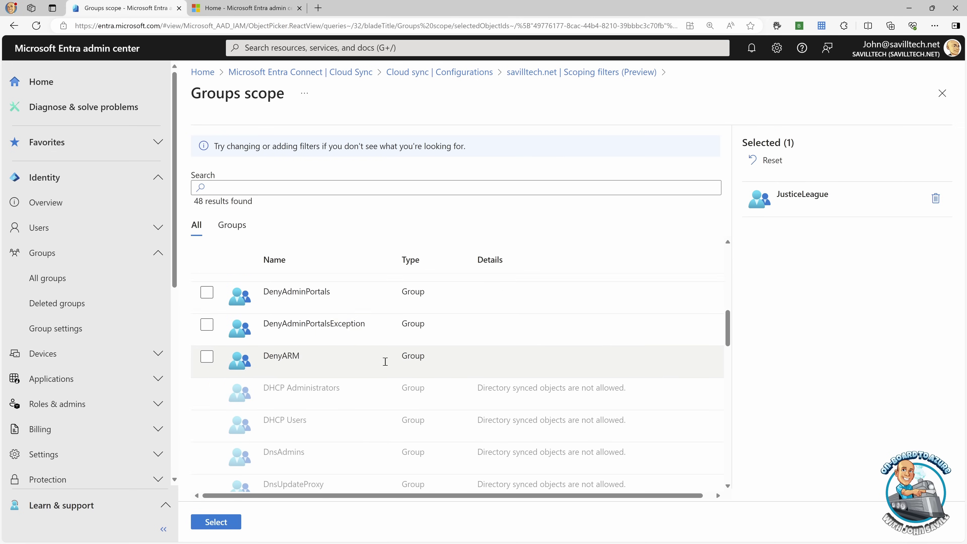
scroll(385, 362, down, 2)
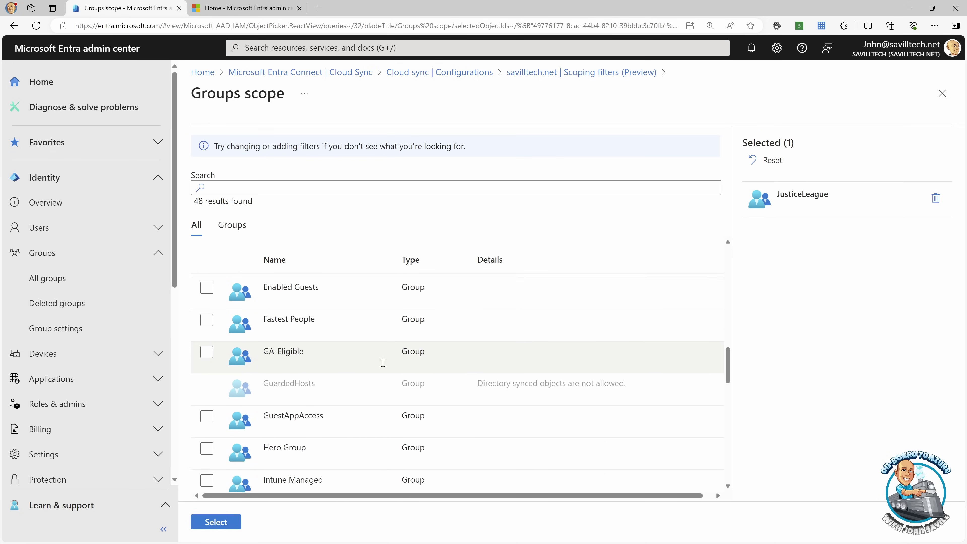
click(206, 294)
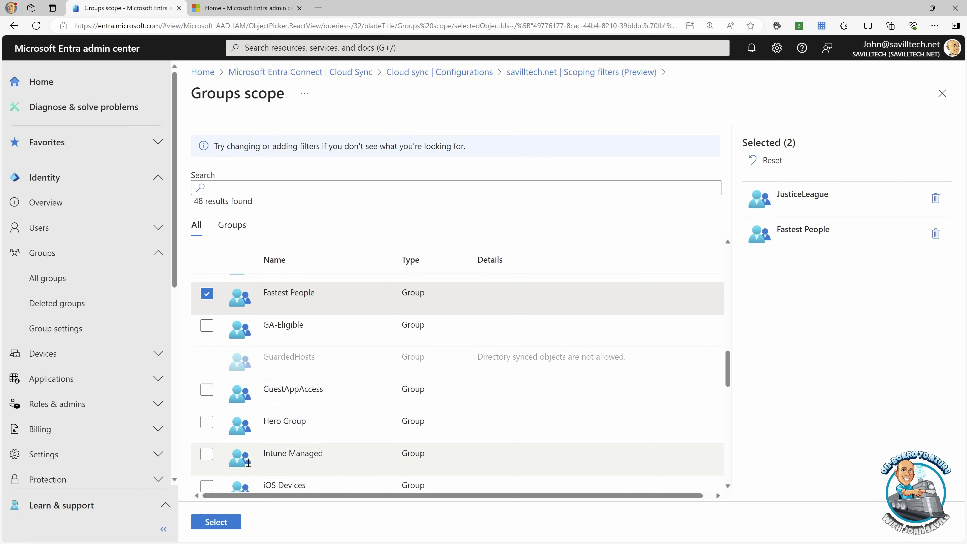
click(229, 520)
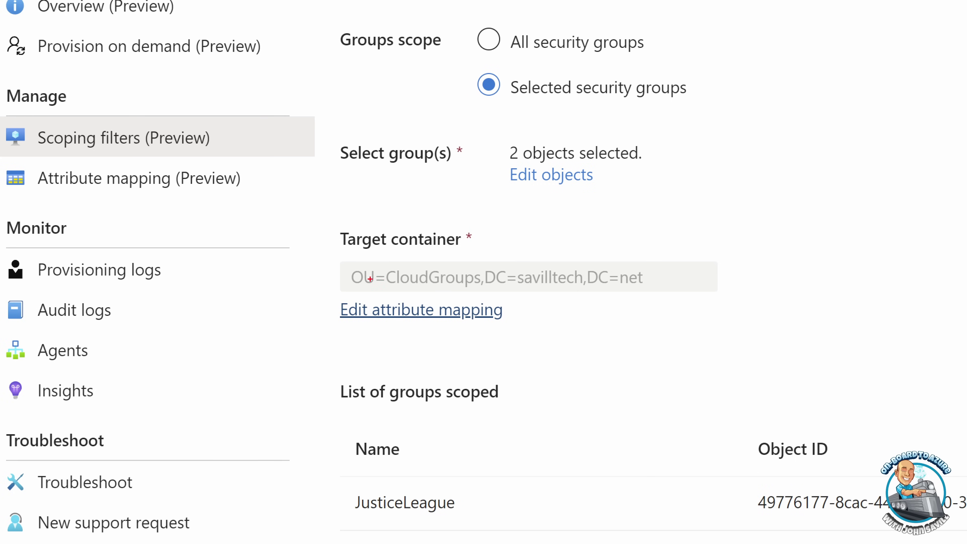
- Open the attribute mapping of the target container and review the available mapping types, keeping Constant
mouse_move(345, 263)
mouse_down()
mouse_move(388, 284)
mouse_move(480, 286)
mouse_up()
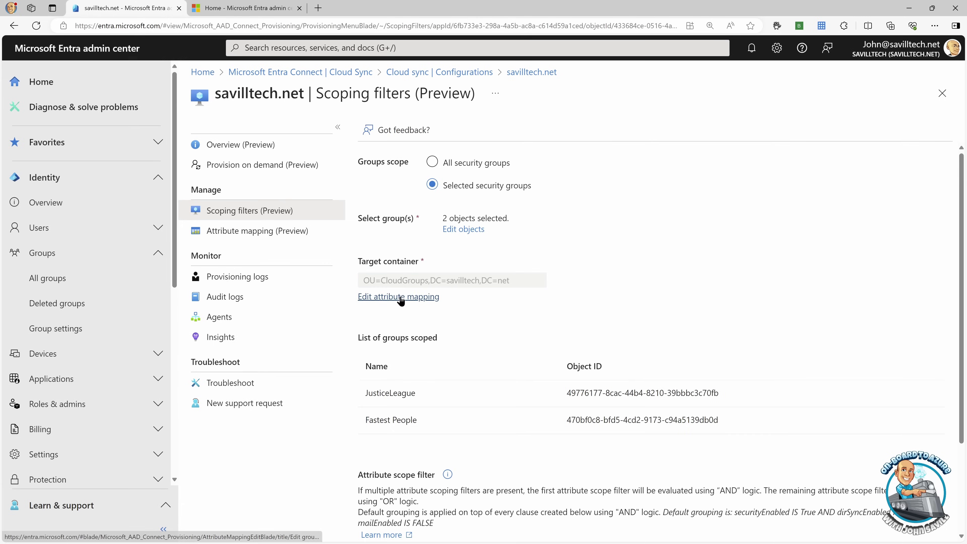
click(399, 297)
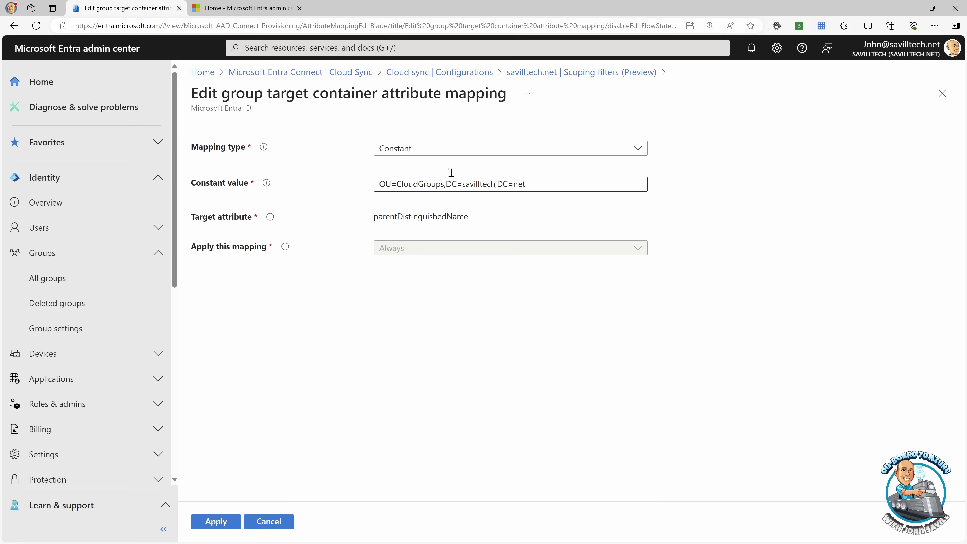
click(465, 154)
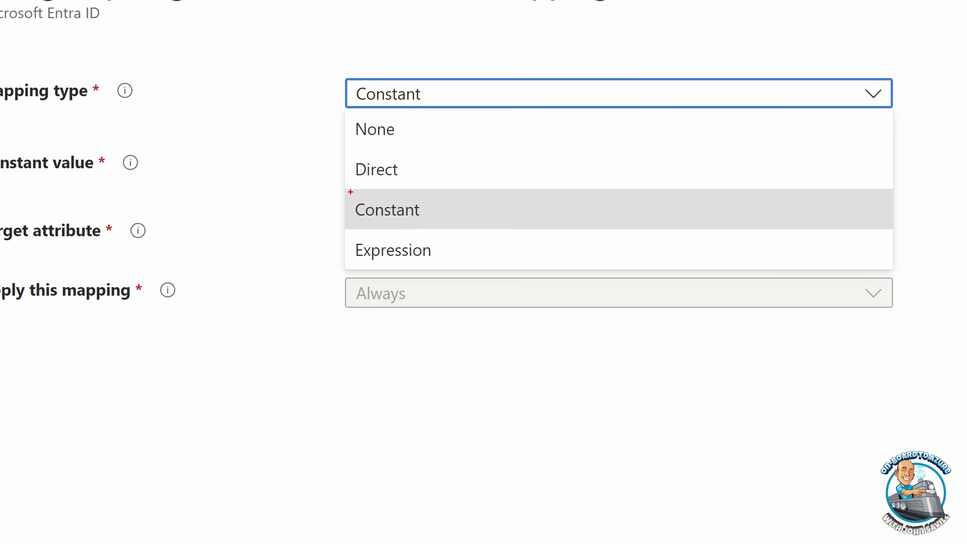
mouse_move(350, 192)
mouse_down()
mouse_move(411, 232)
mouse_move(438, 228)
mouse_up()
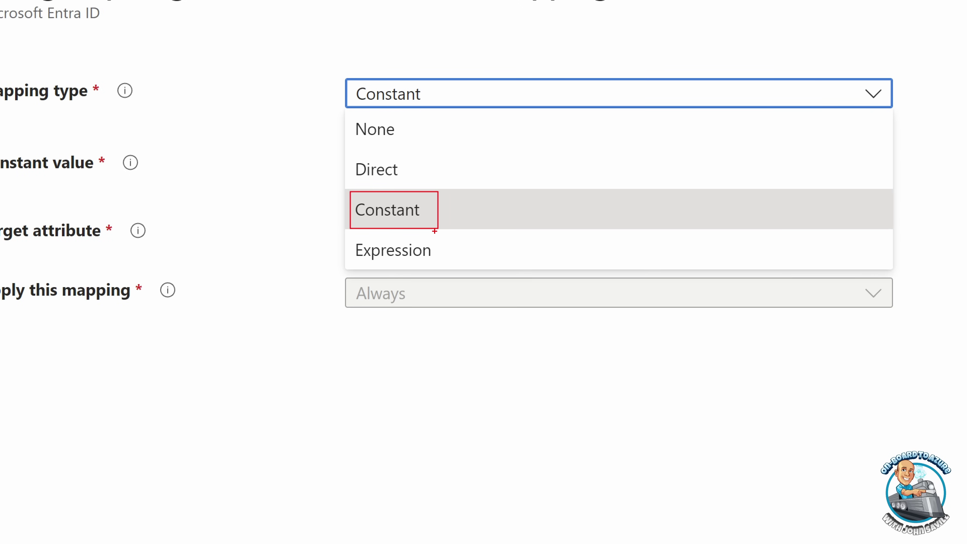
mouse_move(351, 155)
mouse_down()
mouse_move(356, 169)
mouse_move(407, 184)
mouse_up()
drag(349, 234, 444, 263)
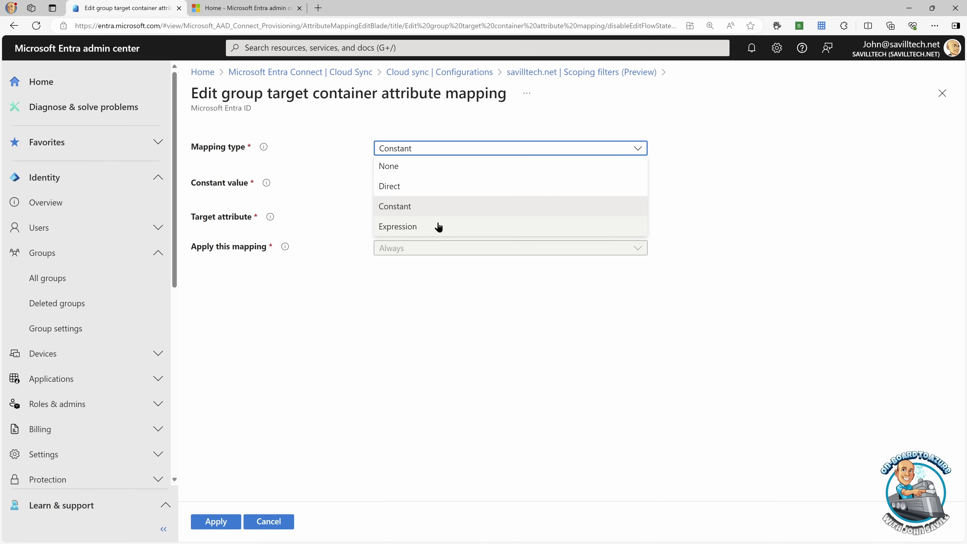
click(718, 176)
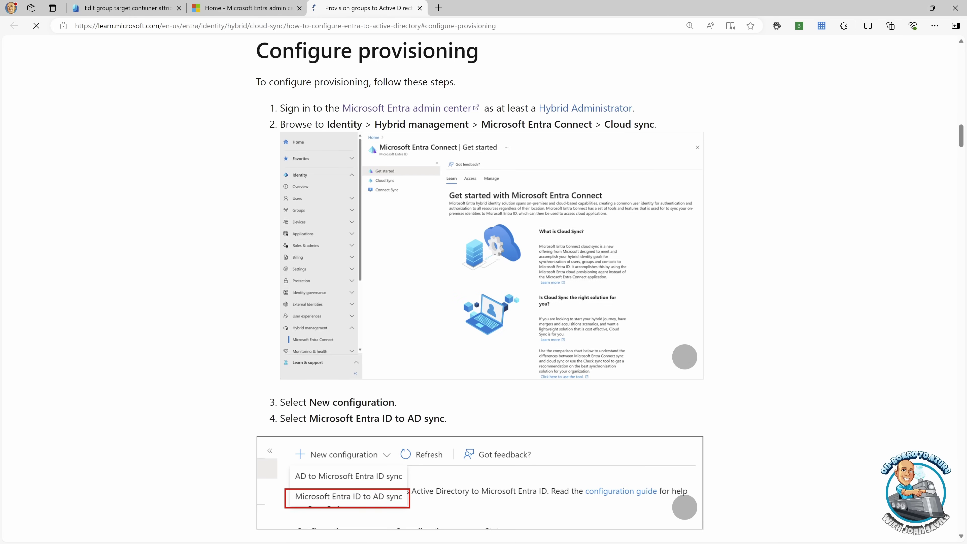
- Examine the Switch() expression for multiple target containers in the Microsoft Learn article on provisioning groups to Active Directory
scroll(528, 271, down, 15)
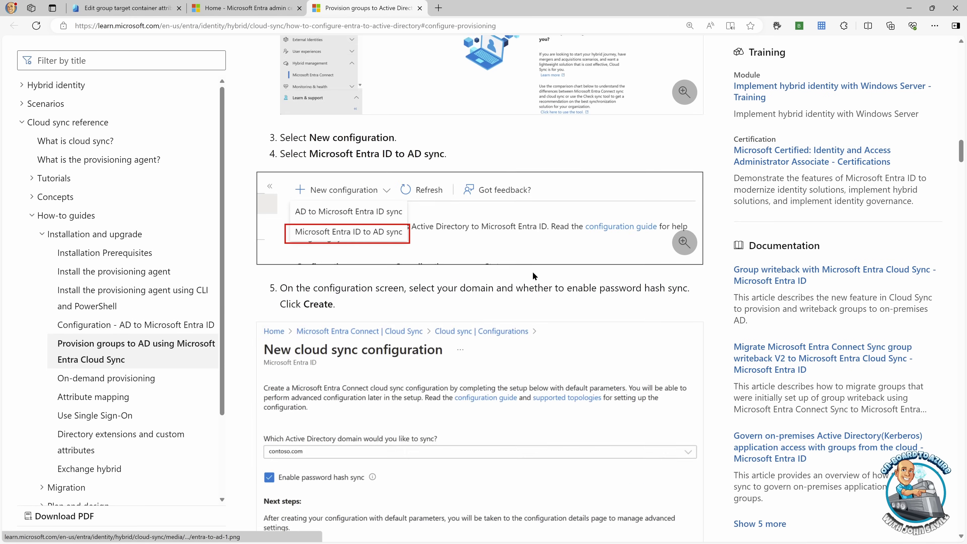
scroll(528, 272, down, 20)
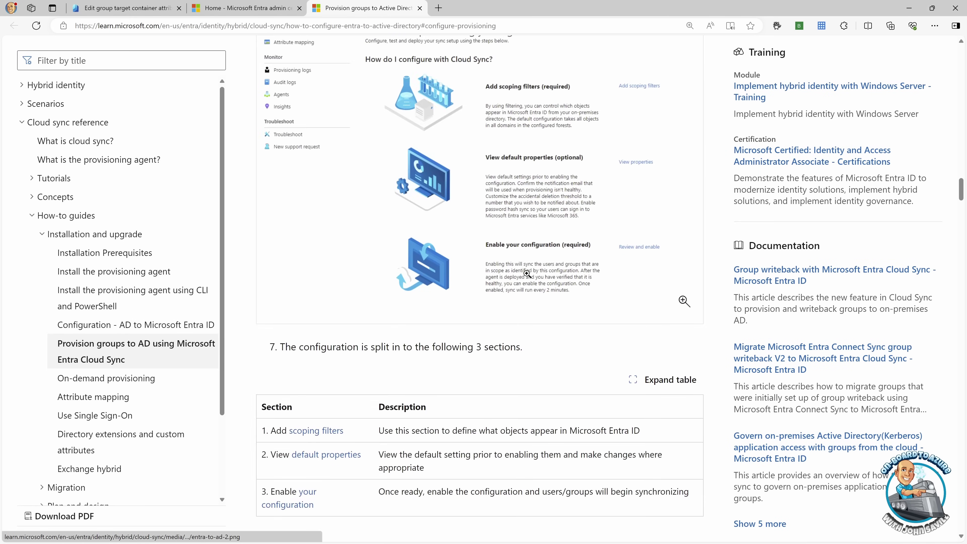
scroll(526, 280, down, 14)
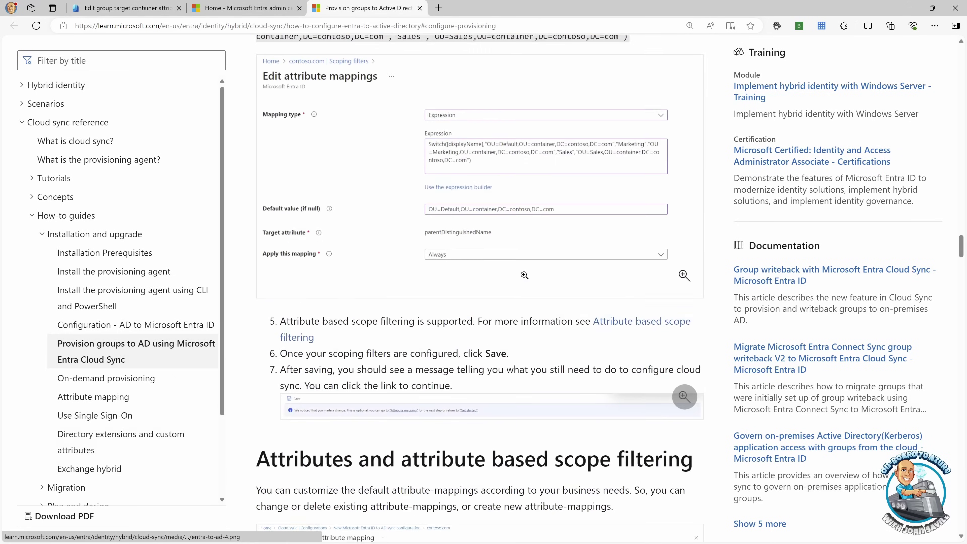
scroll(439, 232, up, 5)
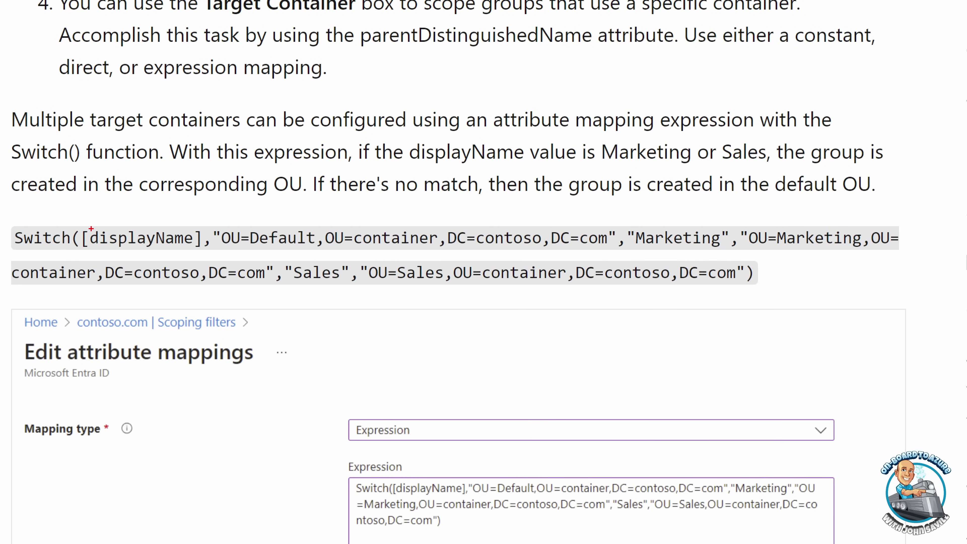
mouse_move(207, 227)
mouse_down()
mouse_move(341, 254)
mouse_move(730, 249)
mouse_move(623, 253)
mouse_up()
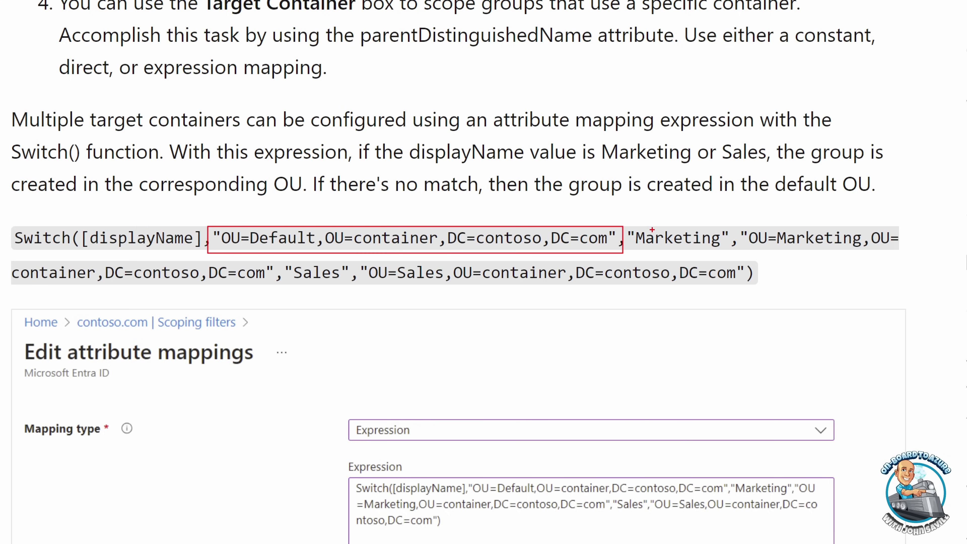
mouse_move(276, 259)
mouse_down()
mouse_move(297, 277)
mouse_move(352, 290)
mouse_move(364, 262)
mouse_move(746, 290)
mouse_up()
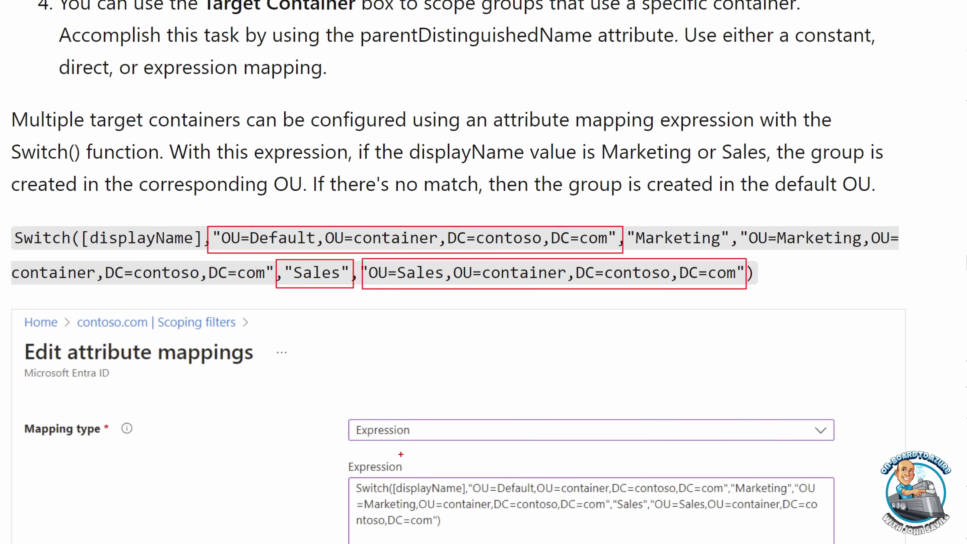
key(Escape)
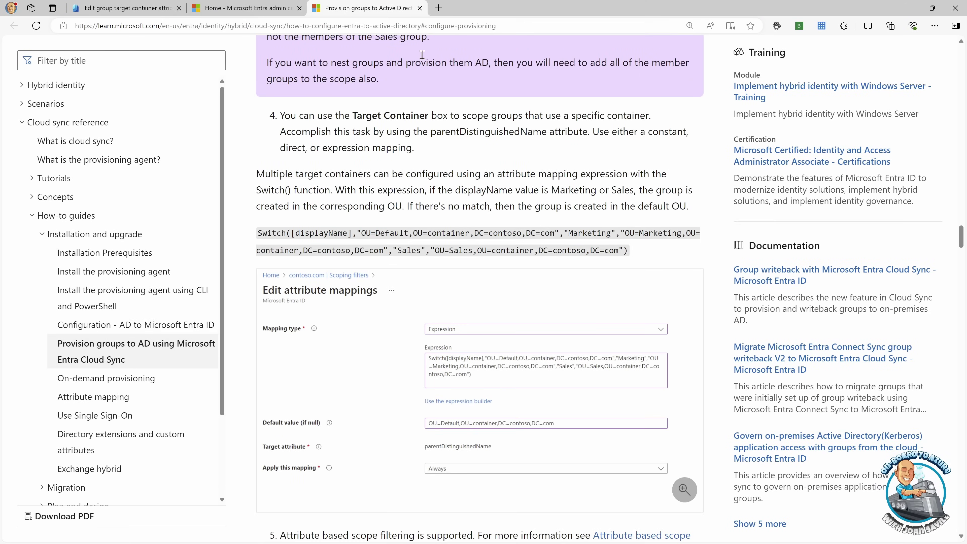
- Close the documentation and Microsoft home pages and apply the constant target container mapping
click(419, 8)
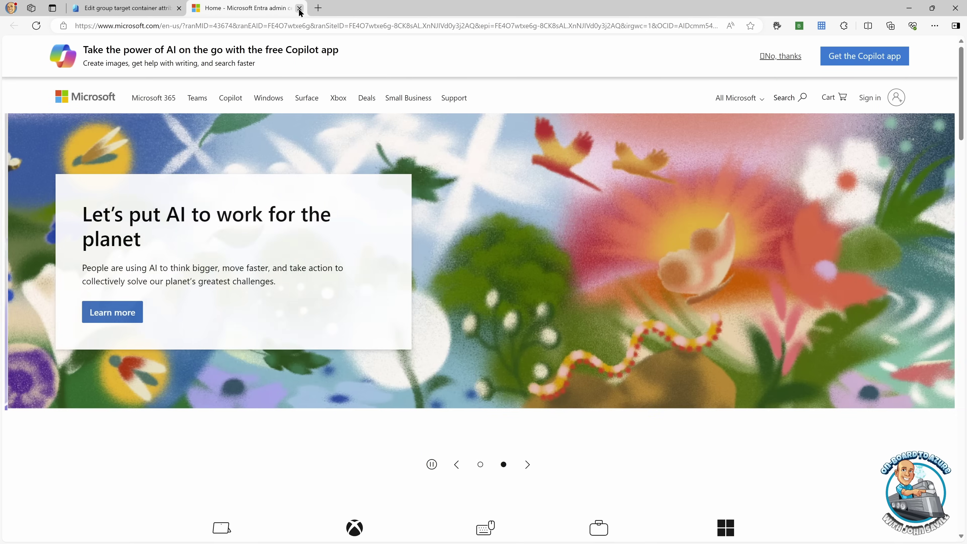
click(299, 7)
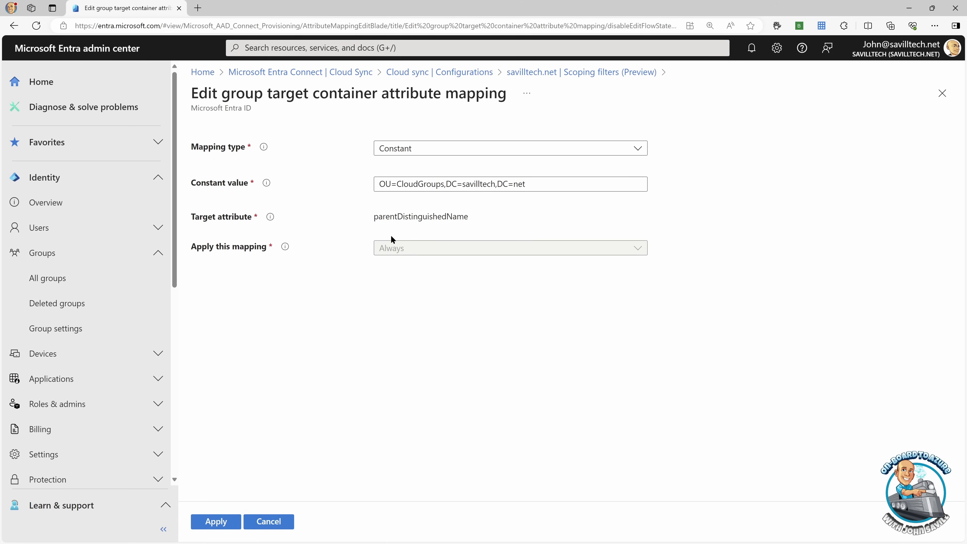
click(215, 521)
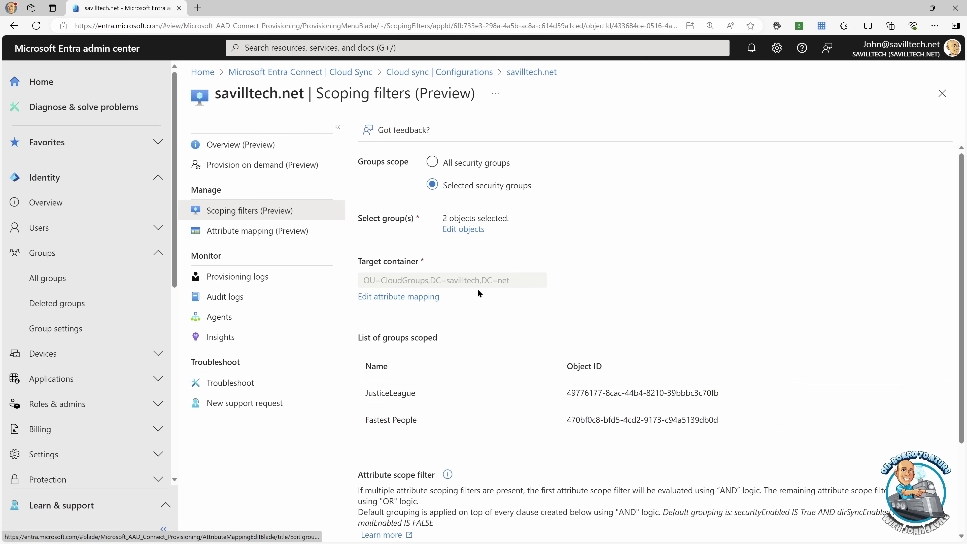
- Start an attribute scoping filter named "filter", browse the target attributes it can use, and close it without saving
scroll(470, 288, down, 3)
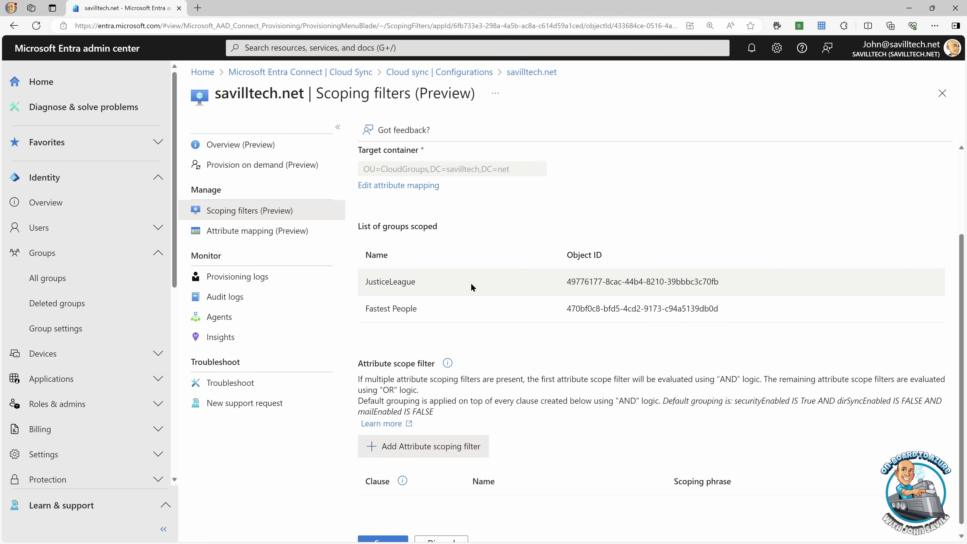
scroll(460, 258, up, 2)
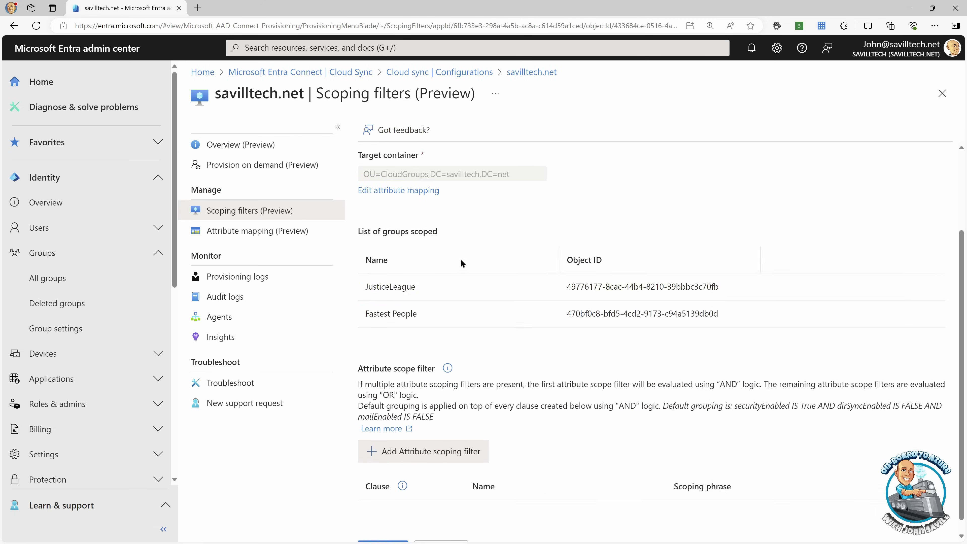
scroll(469, 273, down, 2)
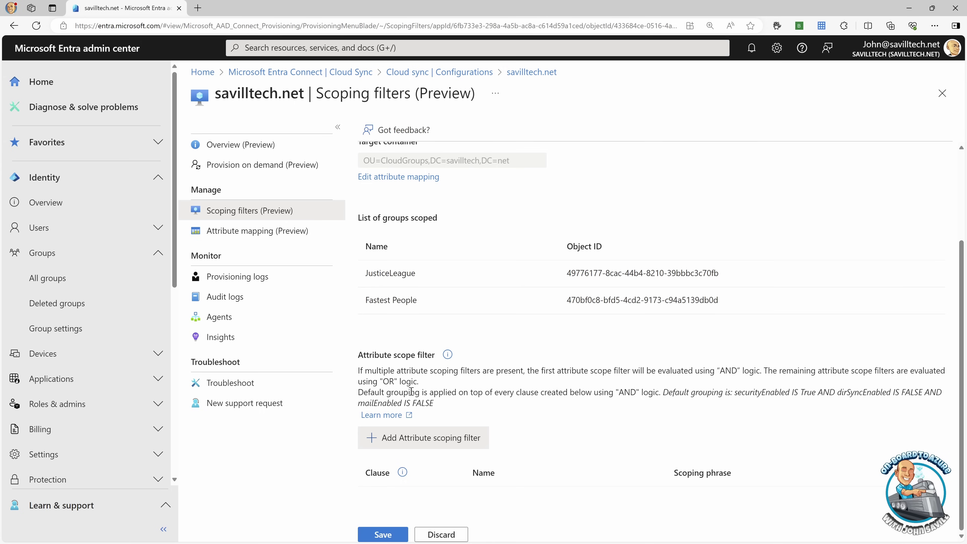
click(415, 441)
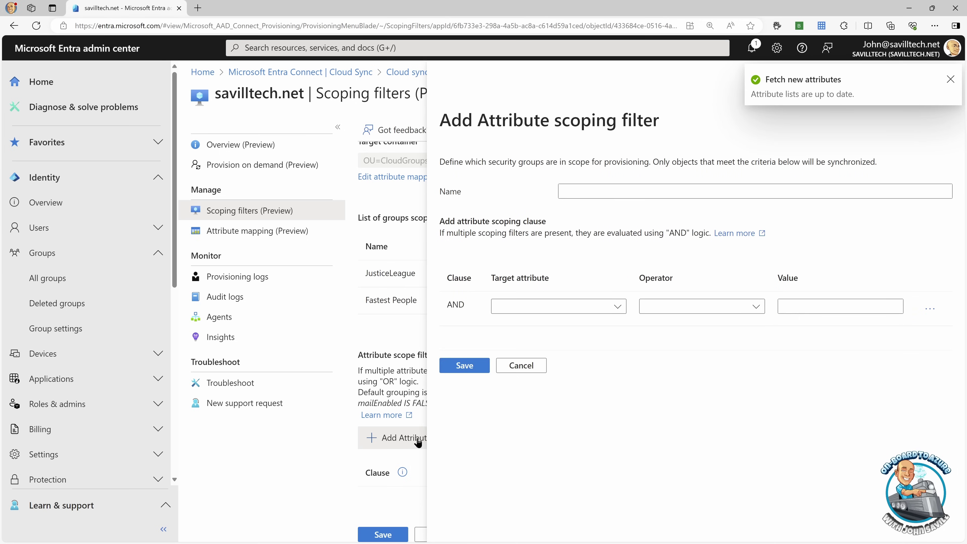
click(614, 195)
text(filter)
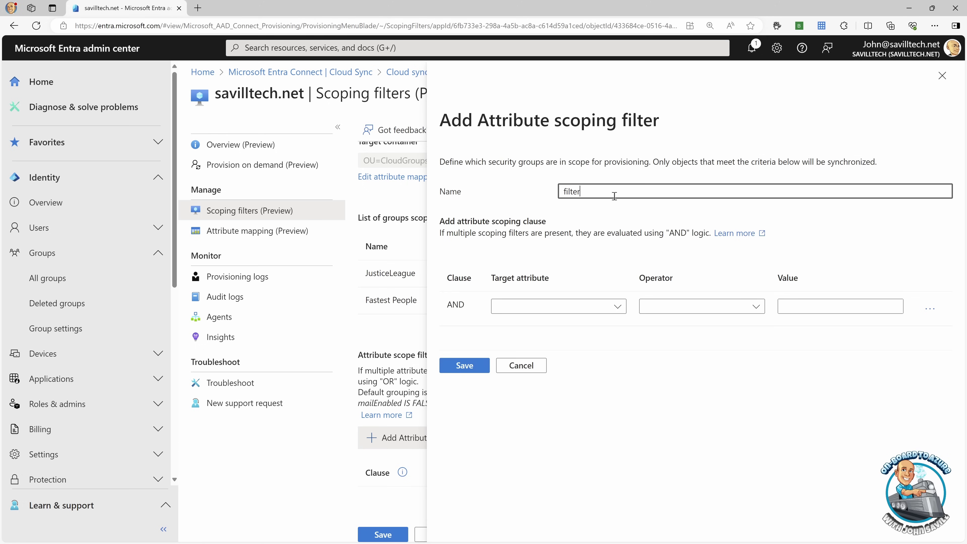
click(600, 307)
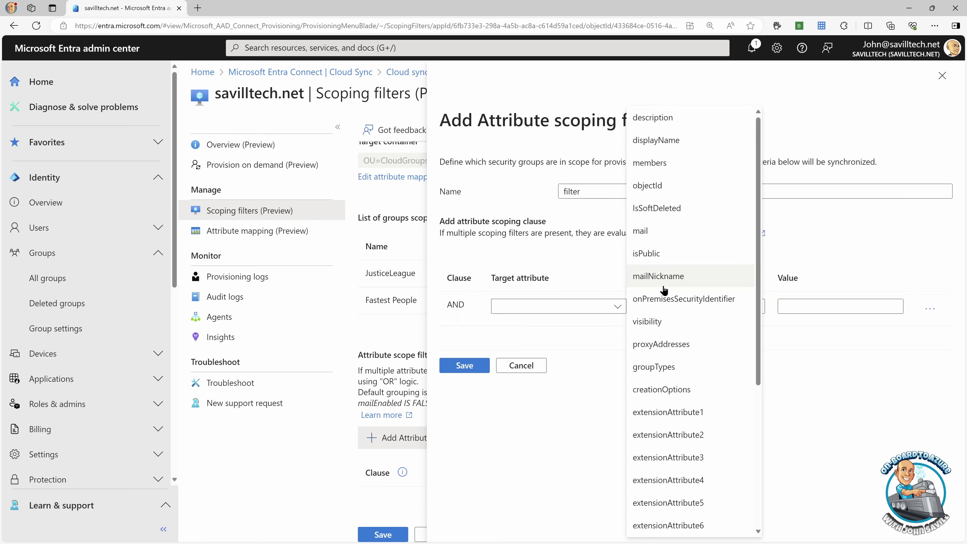
scroll(705, 412, down, 1)
scroll(706, 416, down, 5)
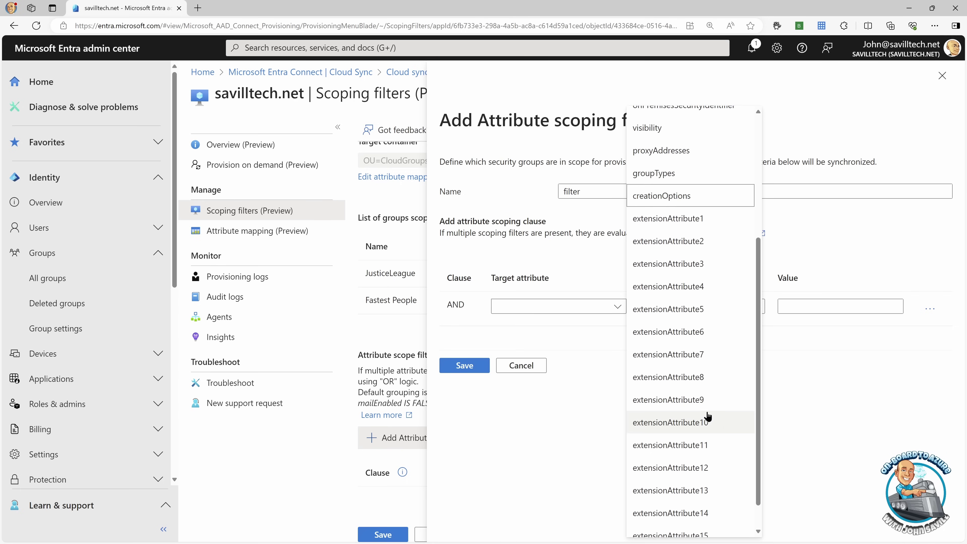
scroll(706, 368, up, 5)
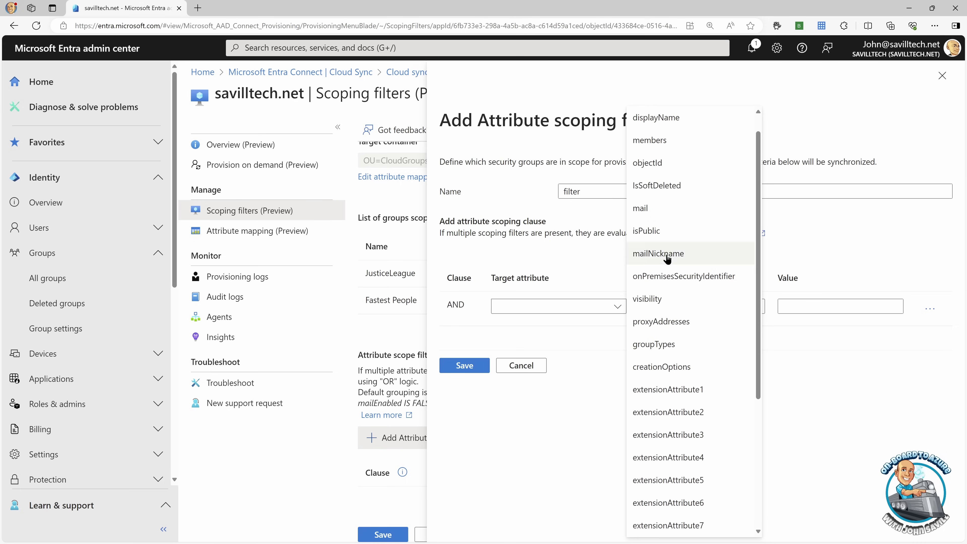
click(588, 271)
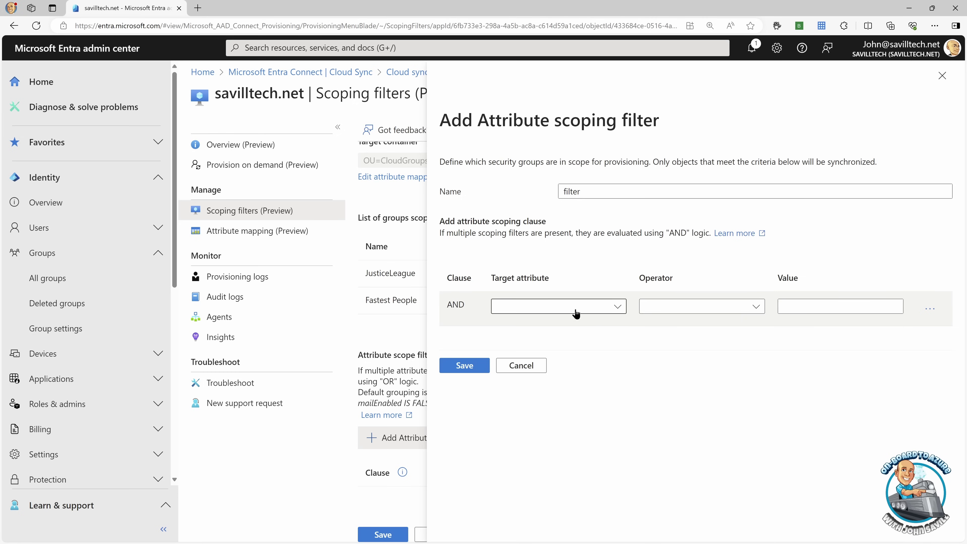
click(942, 76)
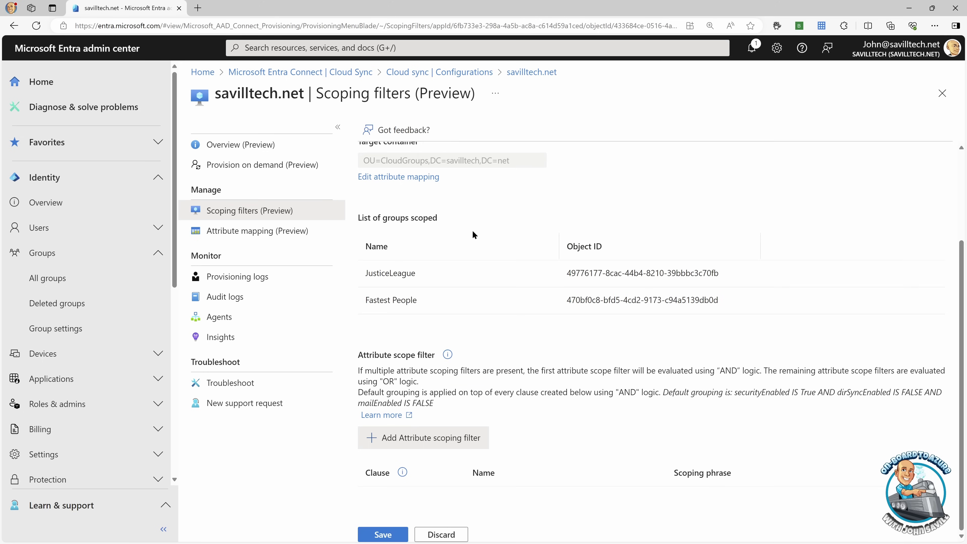
- Save the scoping filters of the savilltech.net configuration
scroll(489, 248, up, 3)
scroll(476, 275, down, 3)
click(382, 534)
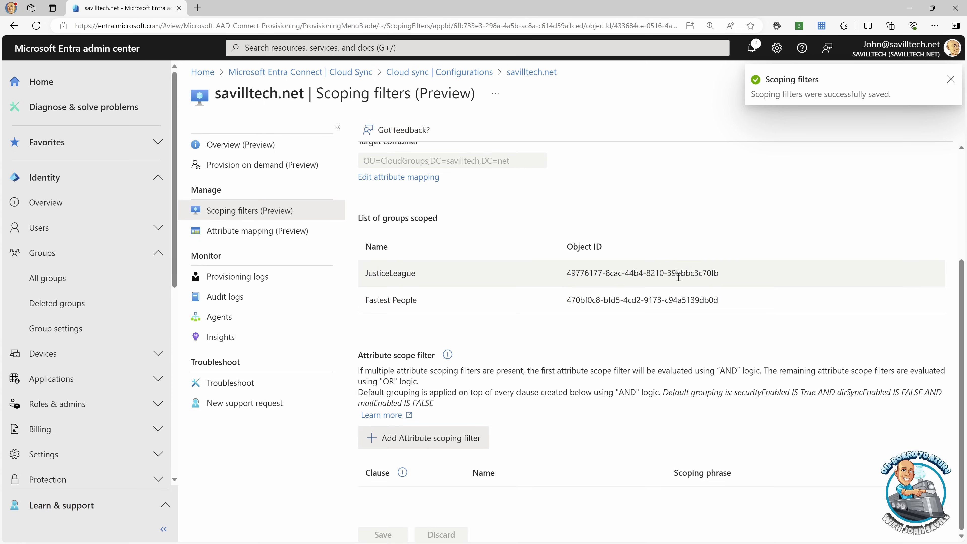
- Open the group attribute mappings, examine the expression that builds the cn attribute, and close it without changes
click(252, 239)
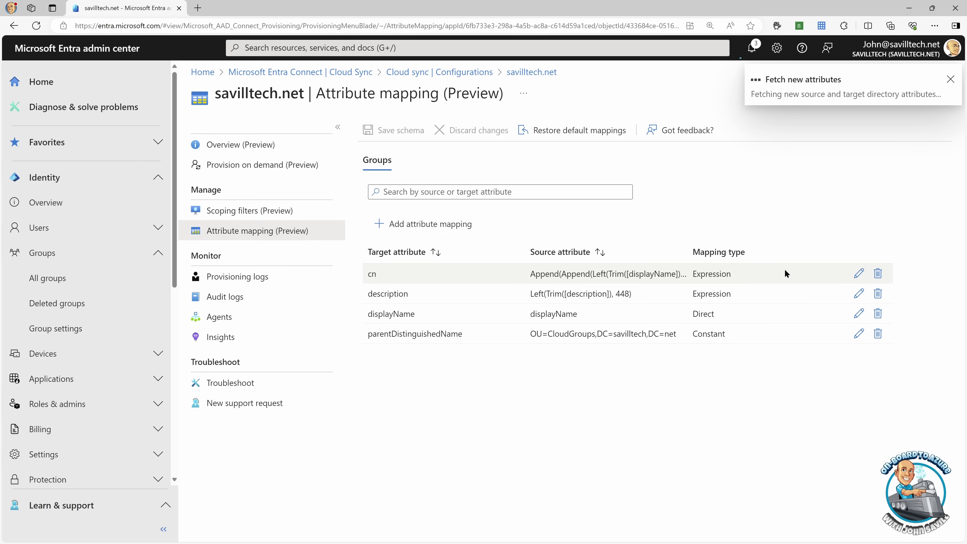
click(689, 263)
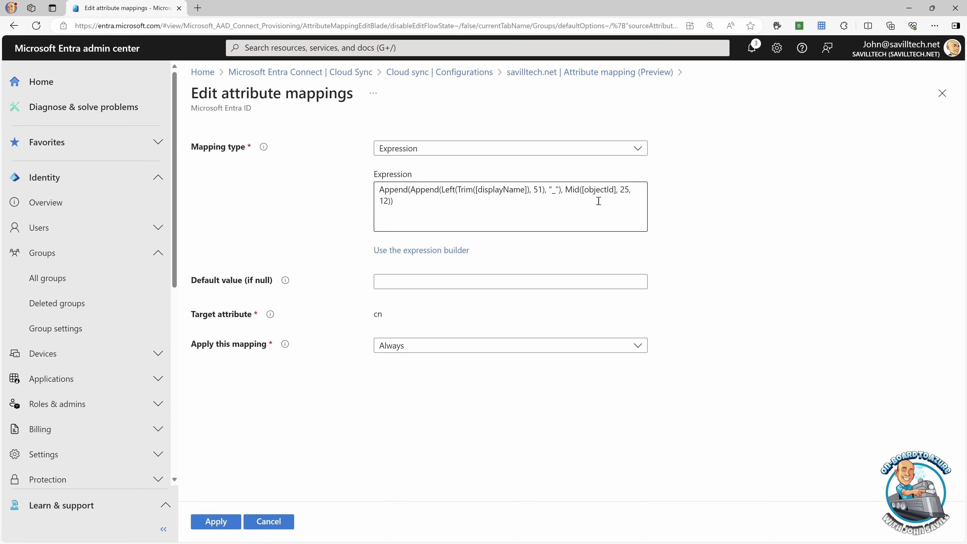
click(767, 130)
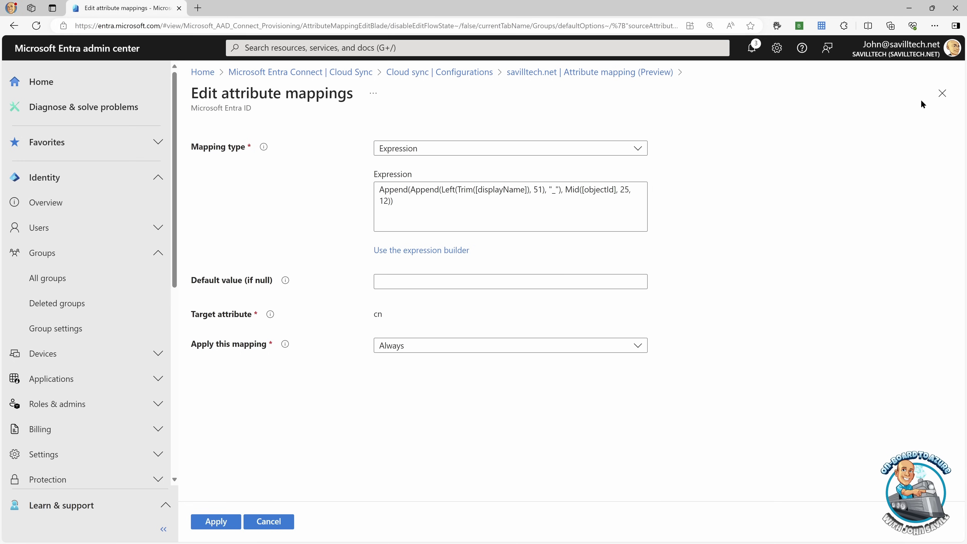
click(941, 93)
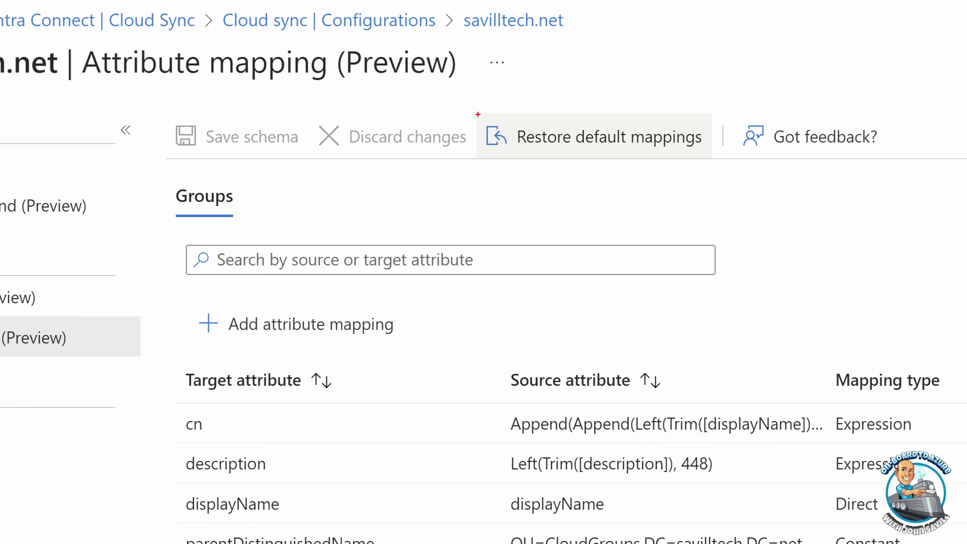
- Open the overview of the savilltech.net configuration and review its status and the options to disable, restart or delete it
drag(477, 114, 711, 155)
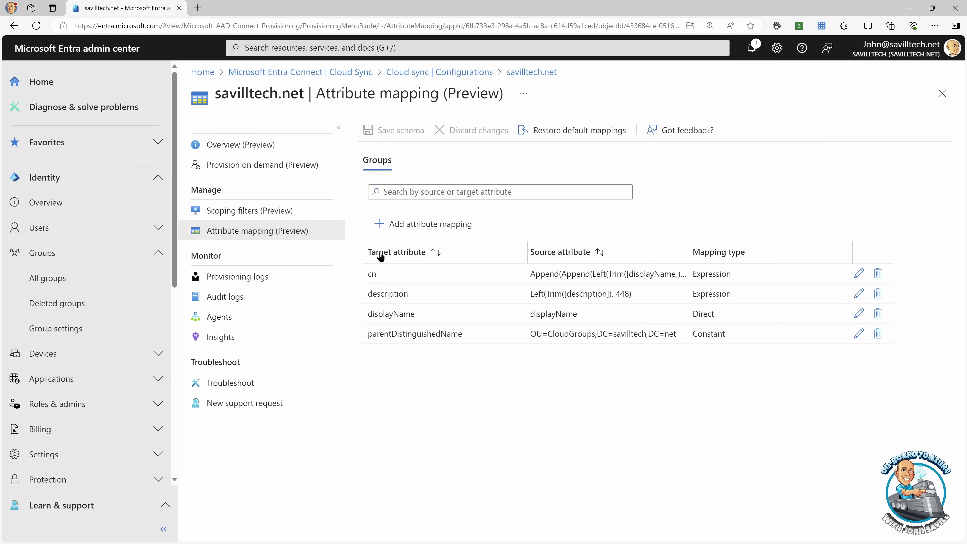
click(243, 152)
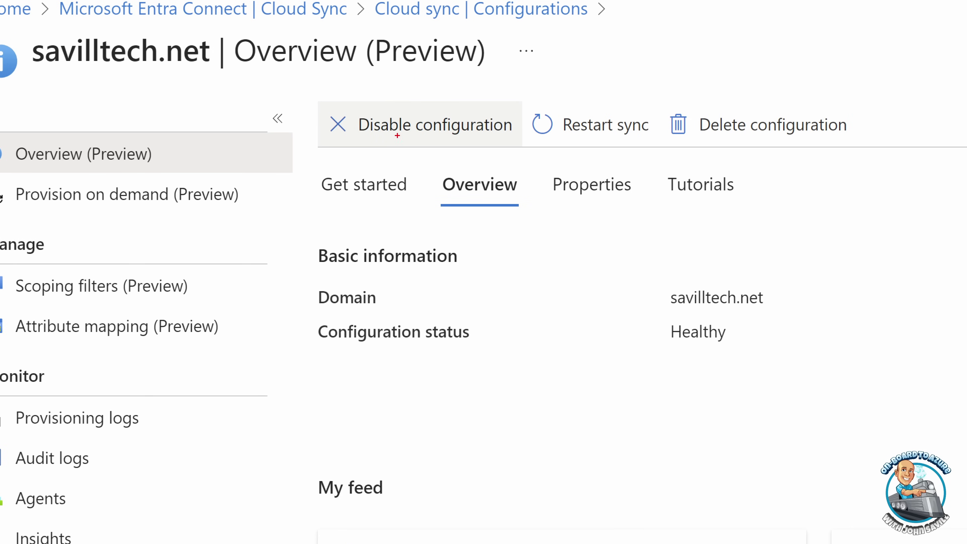
mouse_move(320, 101)
mouse_down()
mouse_move(411, 137)
mouse_move(526, 149)
mouse_up()
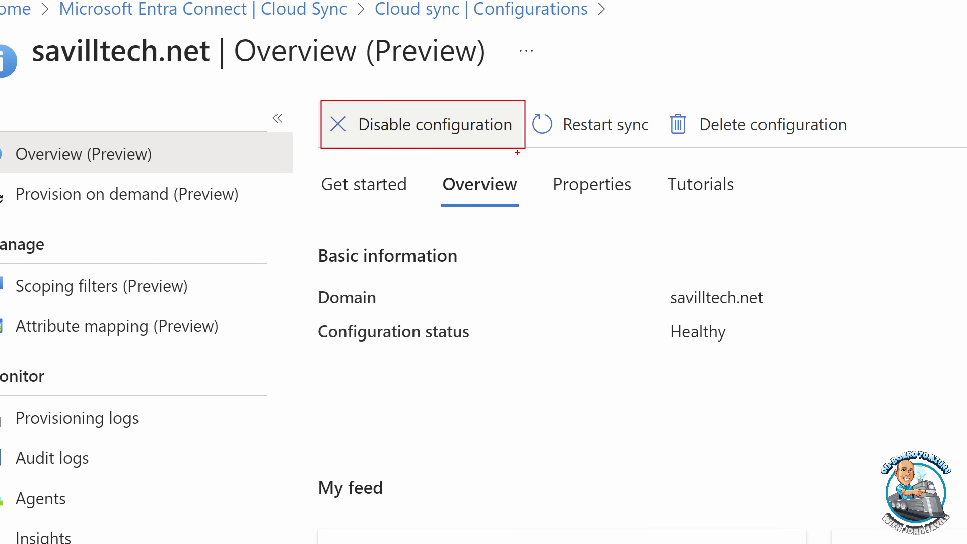
key(Escape)
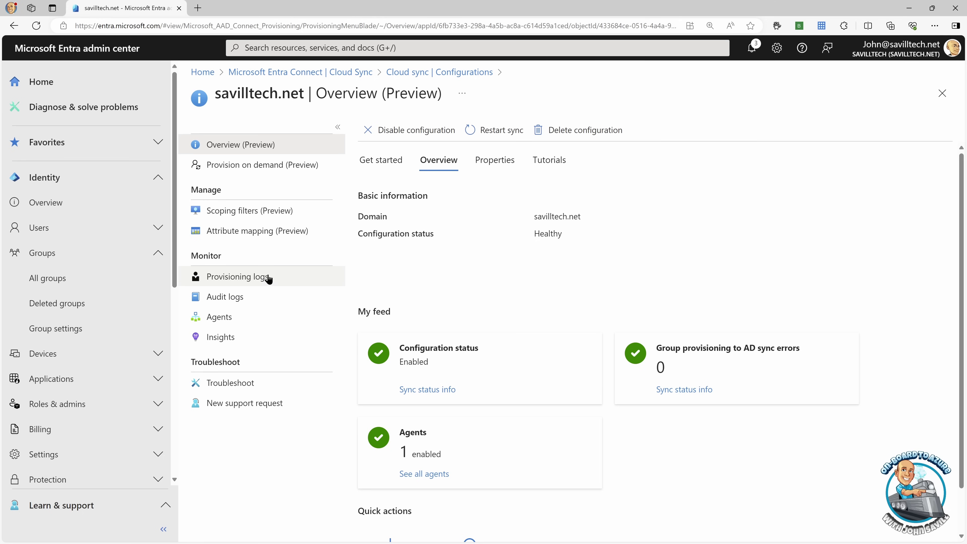
- Open the provisioning logs of the configuration, refresh them and look through the entries of the last 24 hours
click(245, 281)
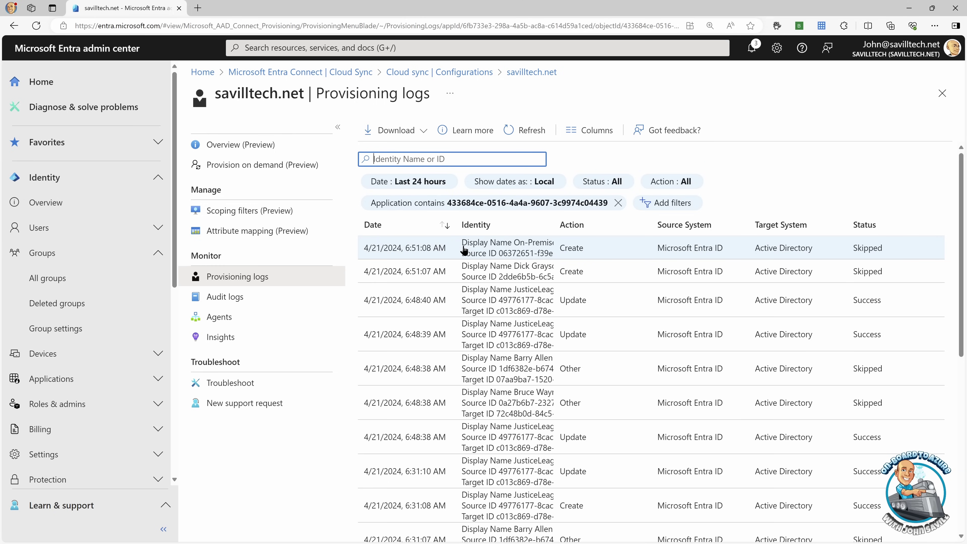
click(520, 137)
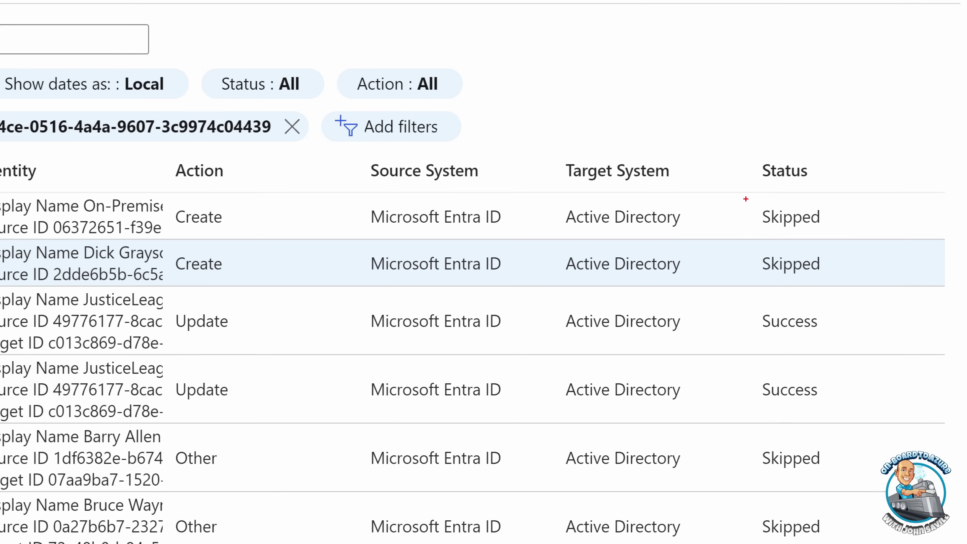
drag(746, 199, 852, 289)
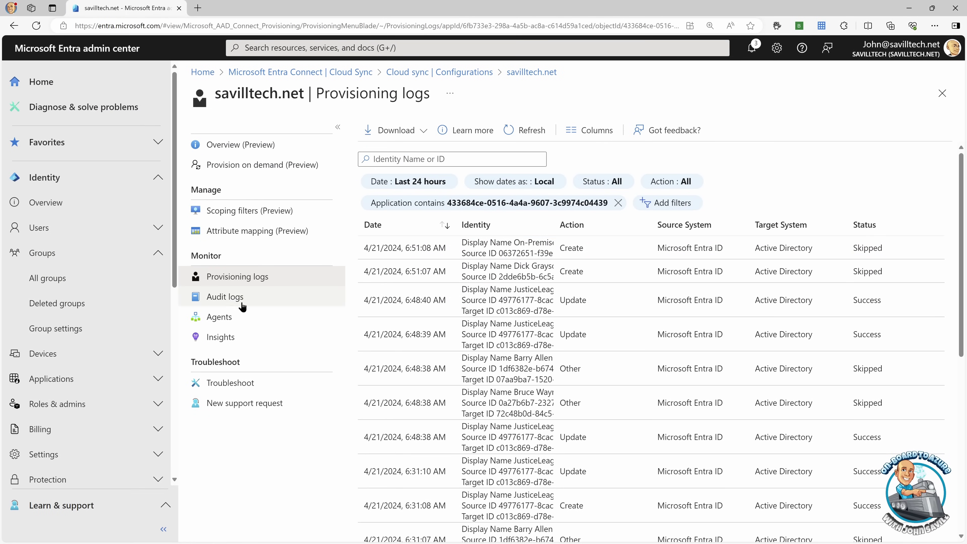
scroll(475, 318, down, 3)
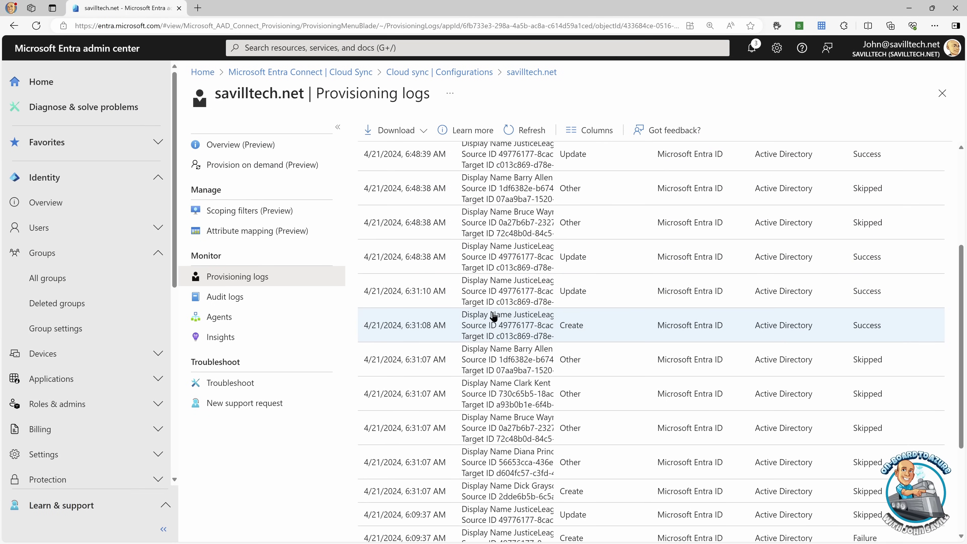
scroll(509, 334, down, 3)
scroll(511, 338, up, 1)
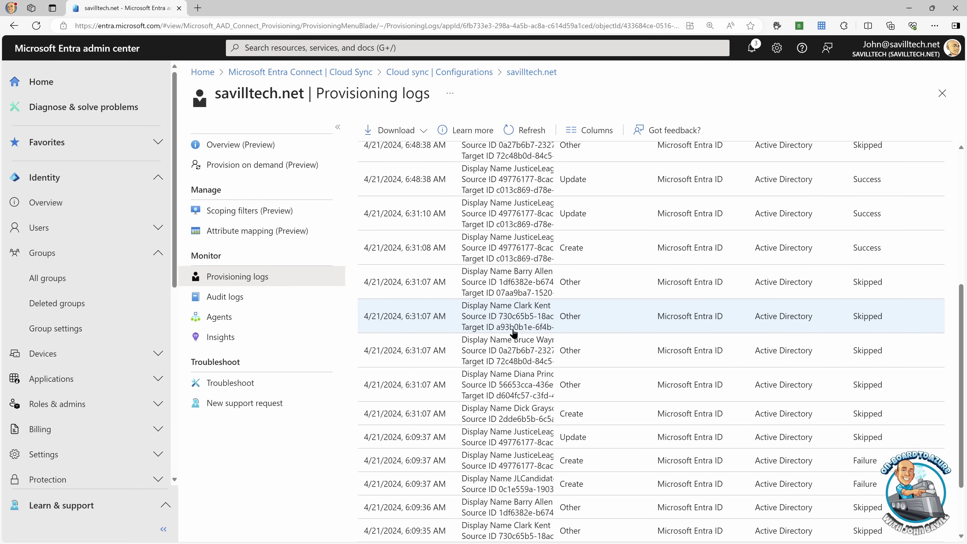
- Examine the provisioning steps and modified properties of the 6:31:08 AM Create entry for the JusticeLeague group, and close the details
click(536, 271)
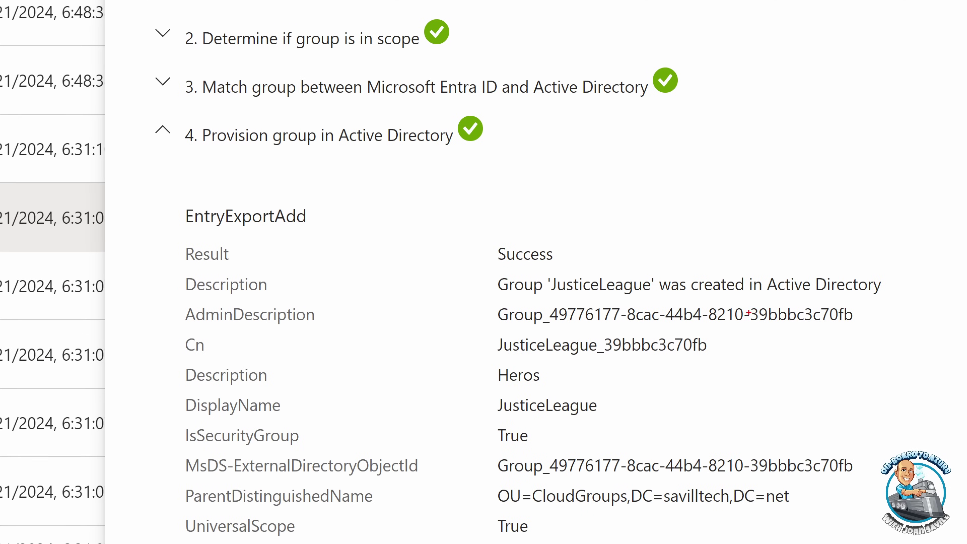
drag(486, 332, 719, 359)
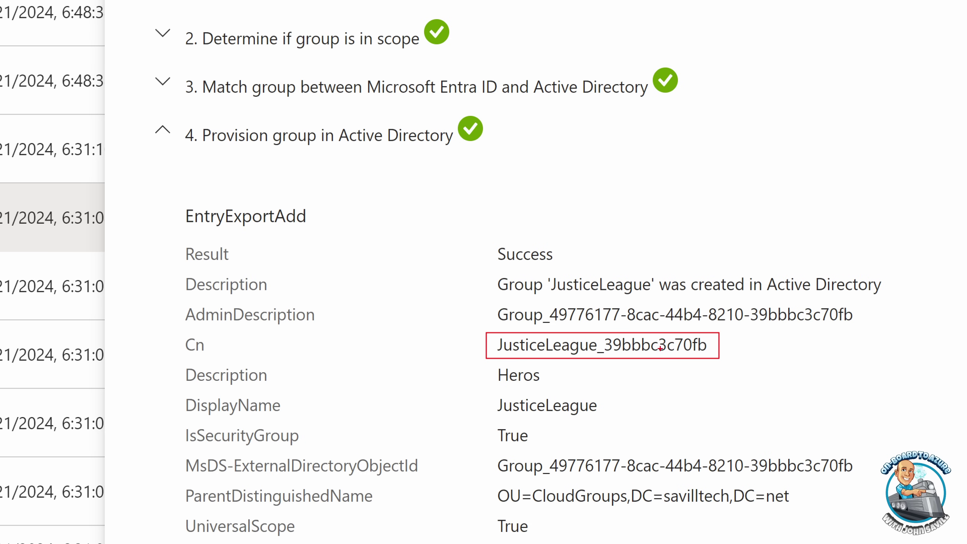
key(Escape)
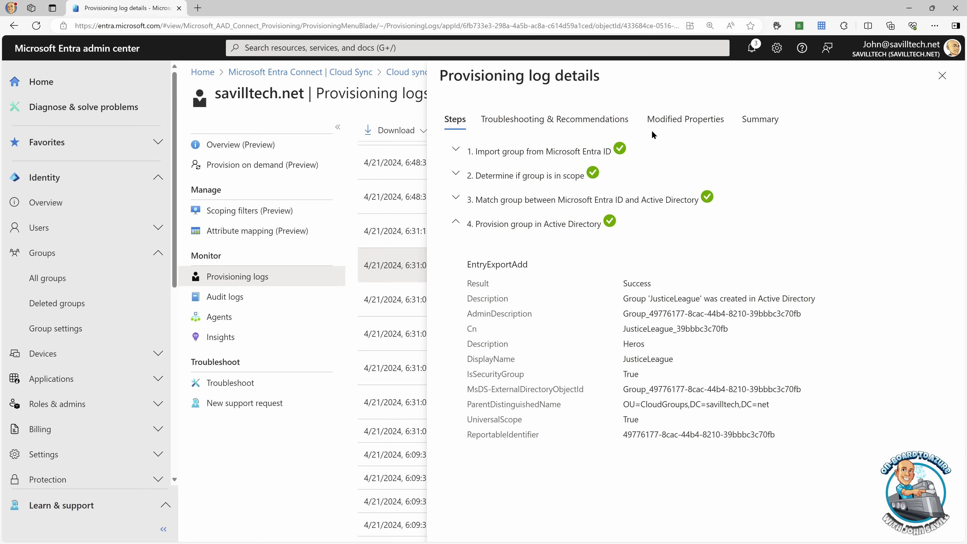
click(661, 124)
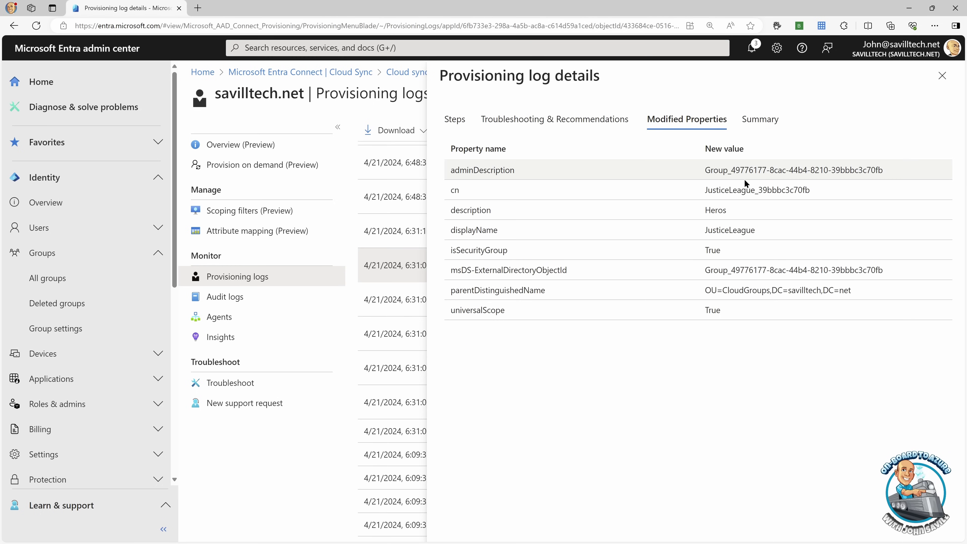
click(943, 77)
- Examine the modified properties of the 6:31:10 AM Update entry for the JusticeLeague group and close the details
click(584, 236)
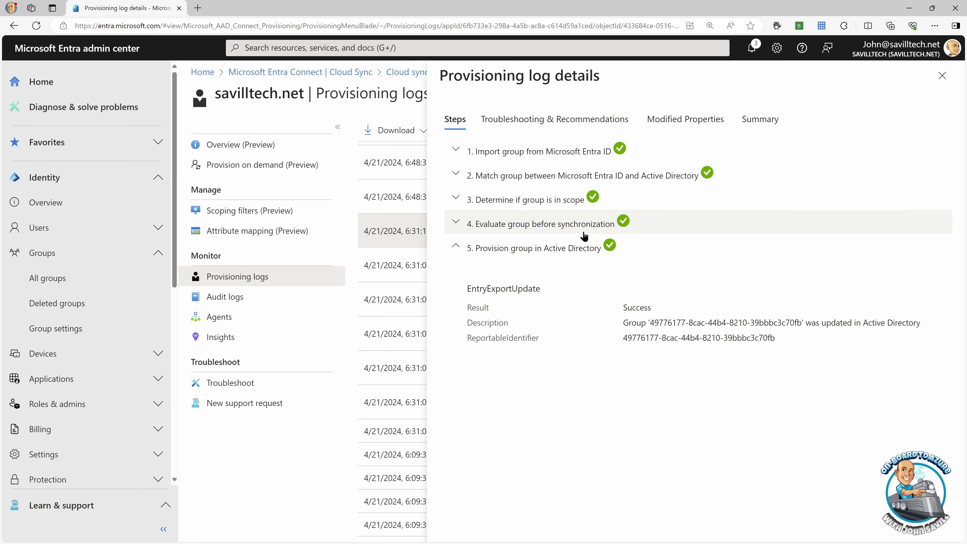
click(664, 120)
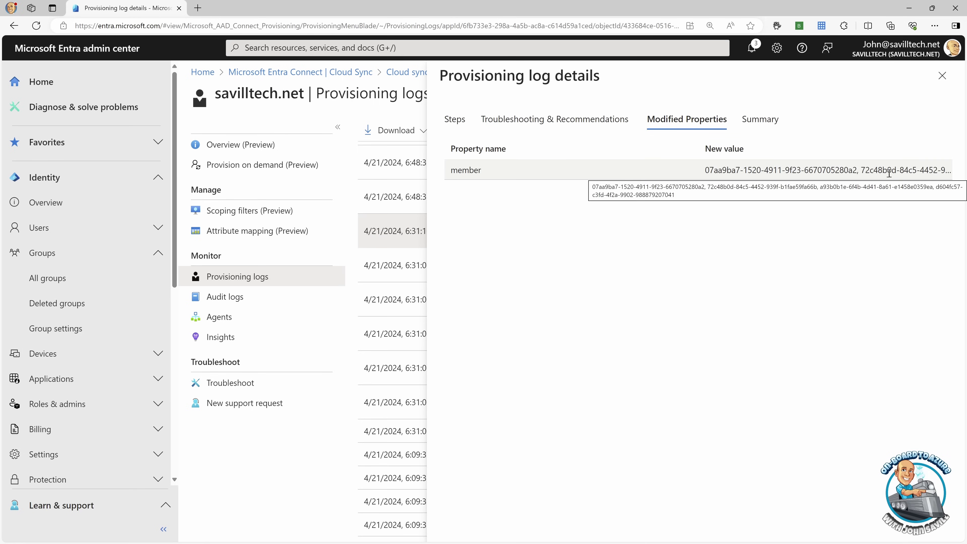
click(941, 76)
- Open the JusticeLeague cloud group from the list of all groups and review its dynamic membership rule and its members
click(60, 283)
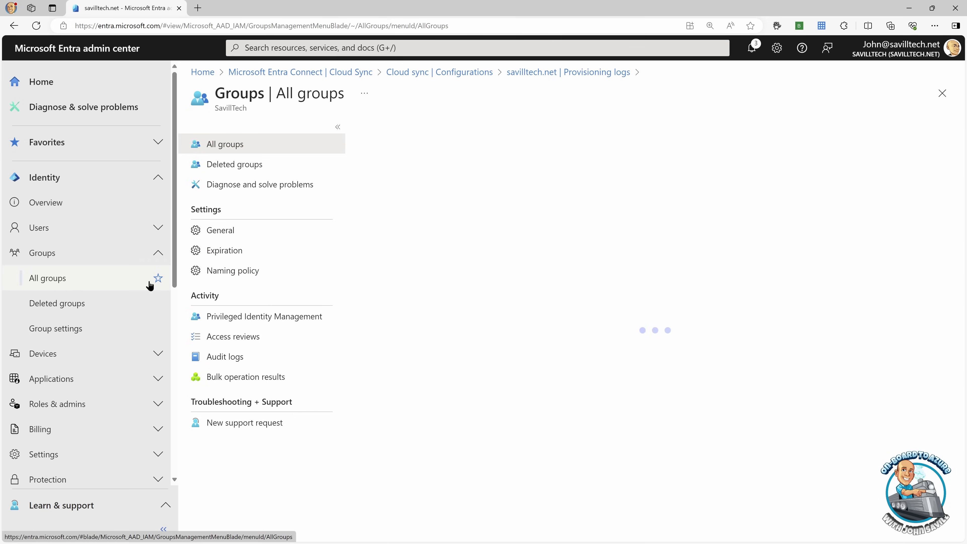
scroll(477, 312, down, 15)
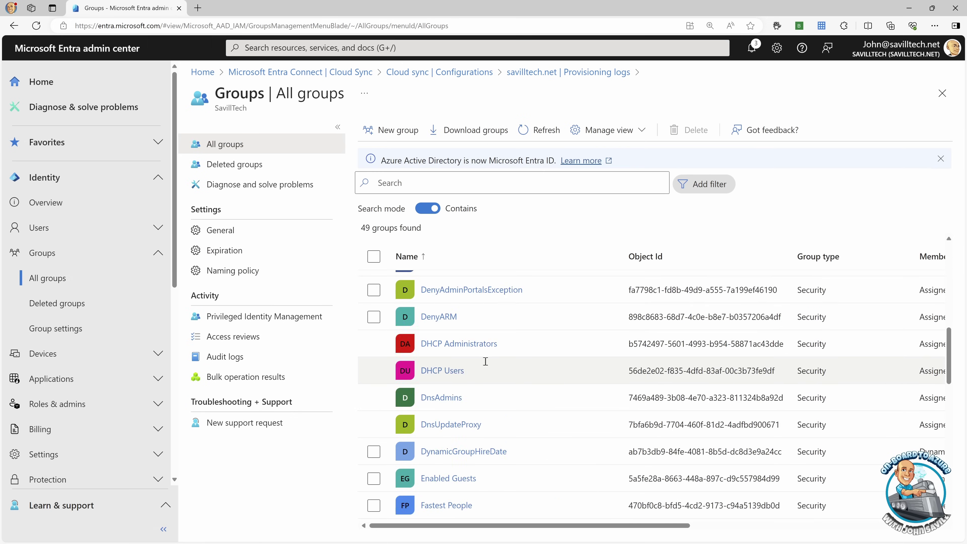
scroll(487, 367, down, 3)
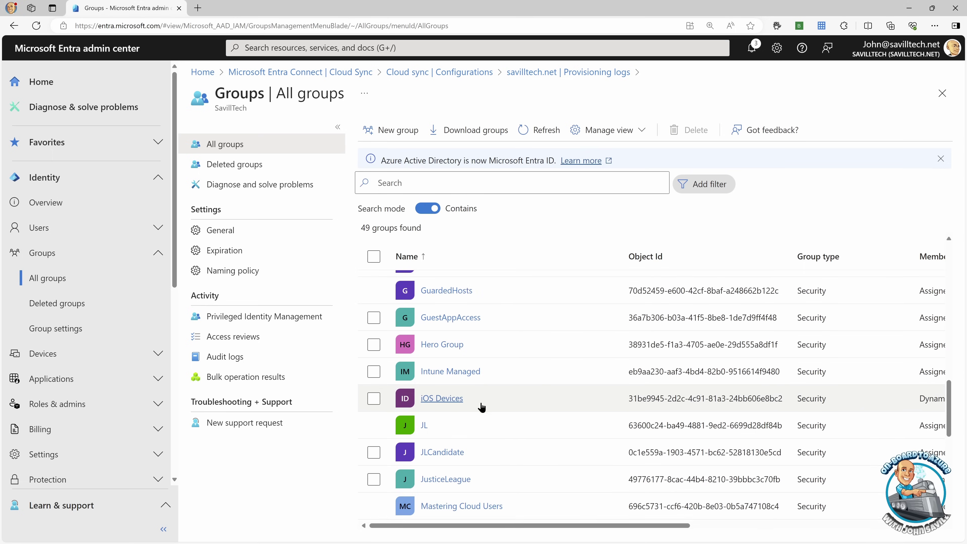
click(463, 438)
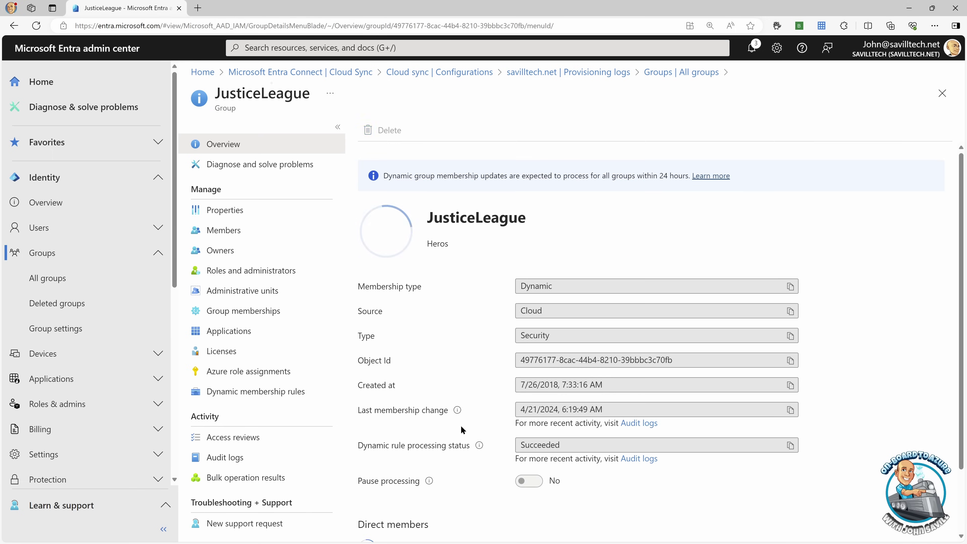
click(236, 395)
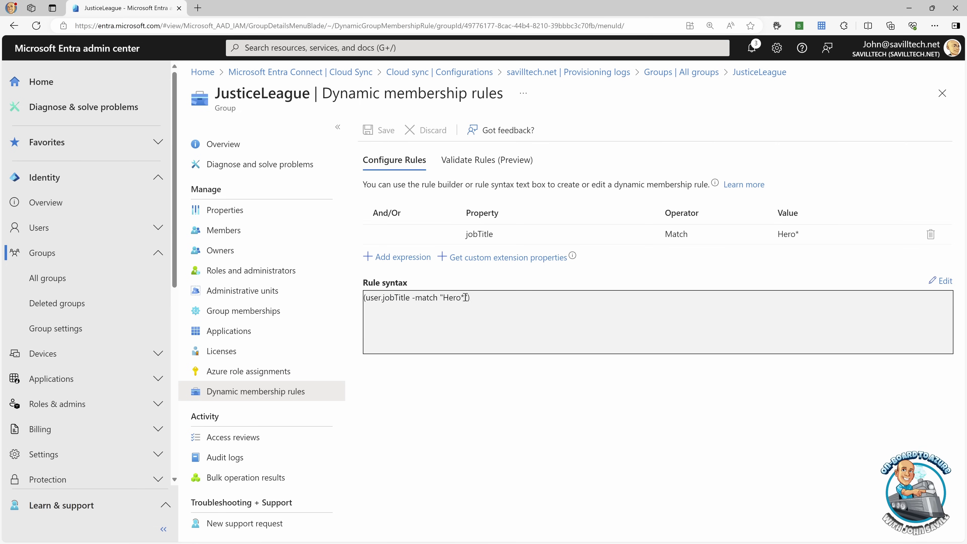
click(244, 233)
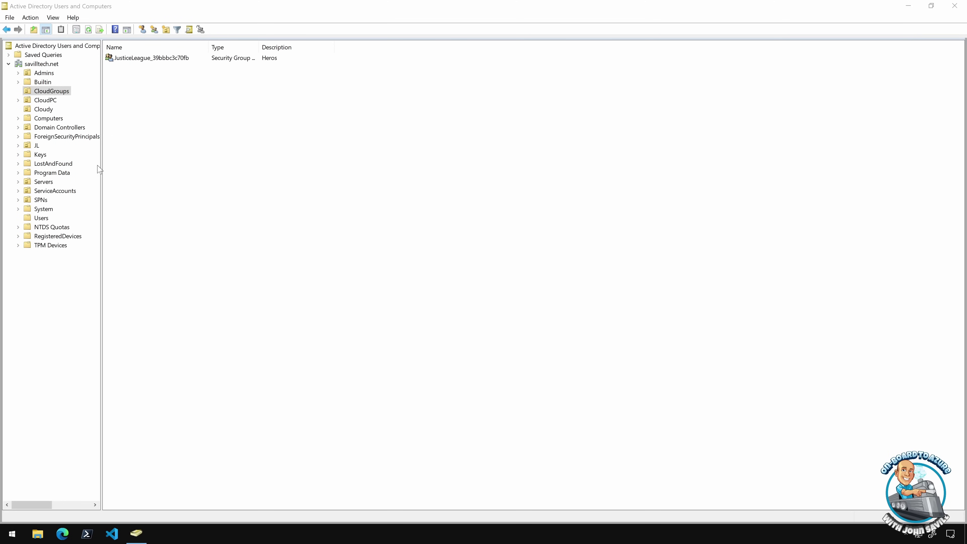
- In Active Directory Users and Computers, check the members of JusticeLeague_39bbbc3c70fb in CloudGroups and close its properties without changes
double_click(132, 58)
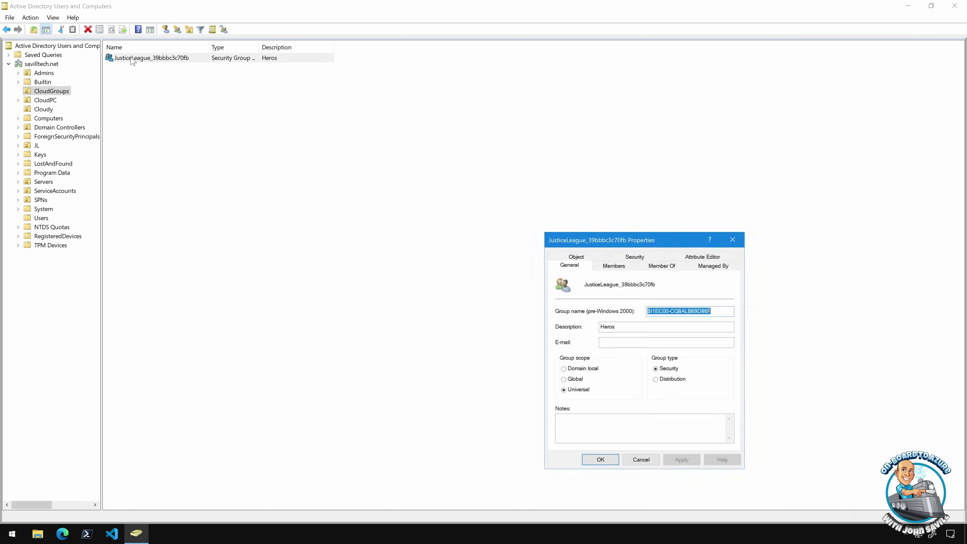
click(616, 267)
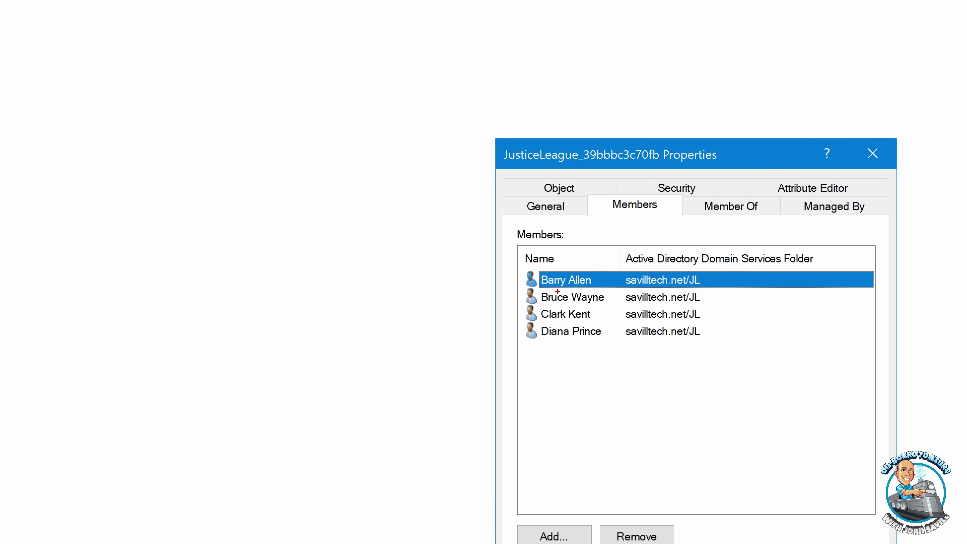
click(642, 457)
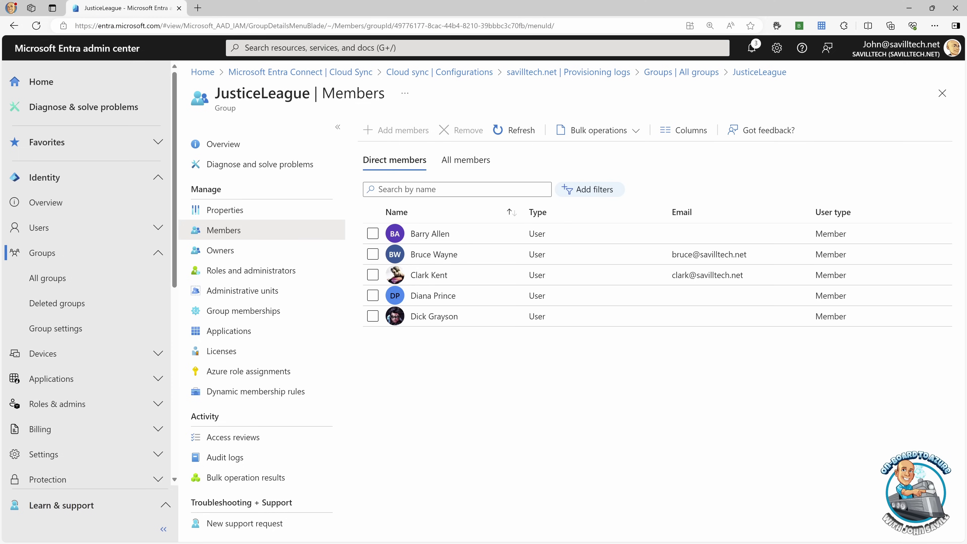
- Back in the Entra admin center, open the last JusticeLeague member's profile and check that account's on-premises sync status among all users
click(424, 317)
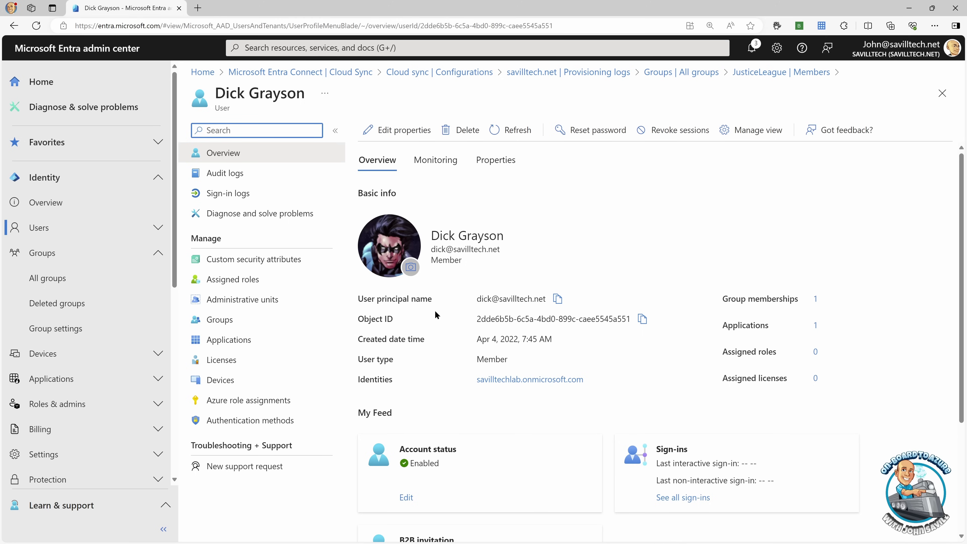
click(68, 228)
click(65, 256)
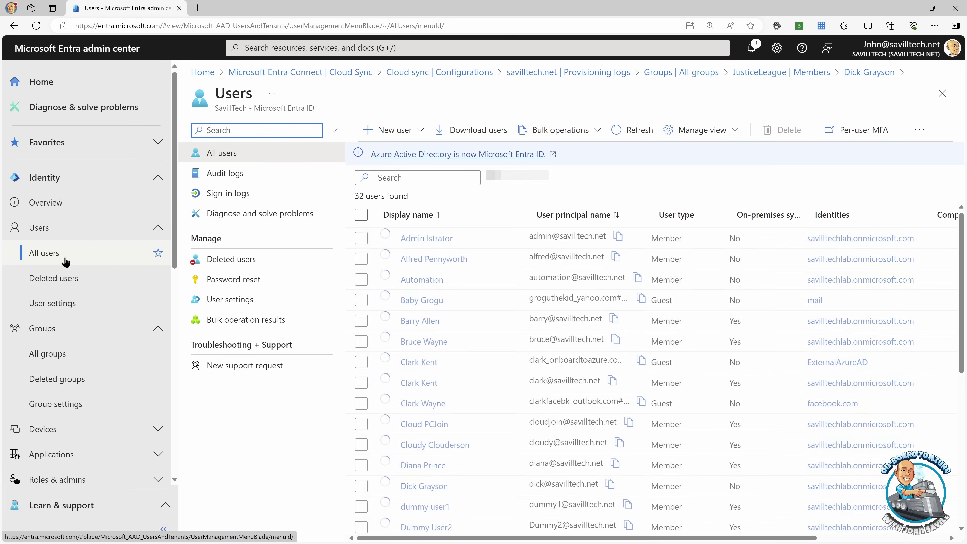
scroll(459, 451, down, 2)
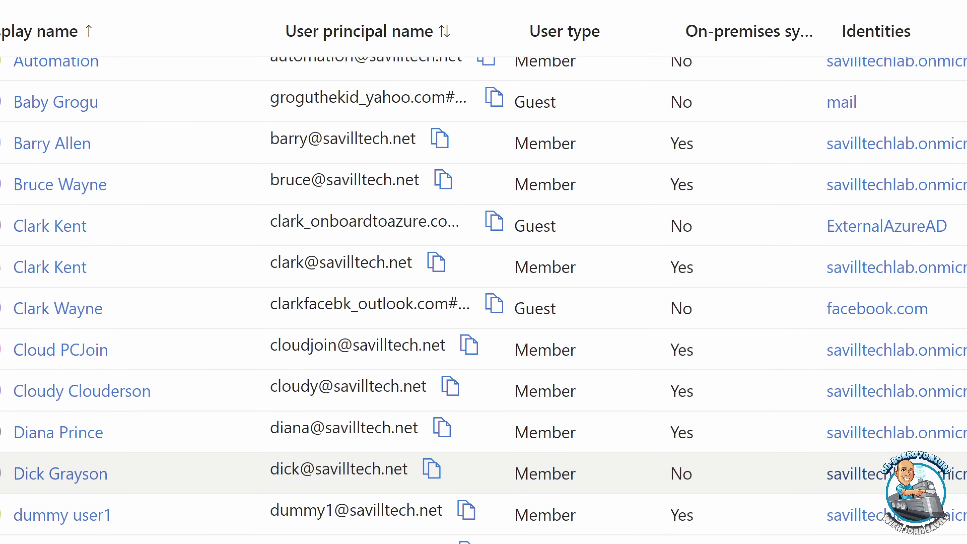
drag(652, 457, 707, 484)
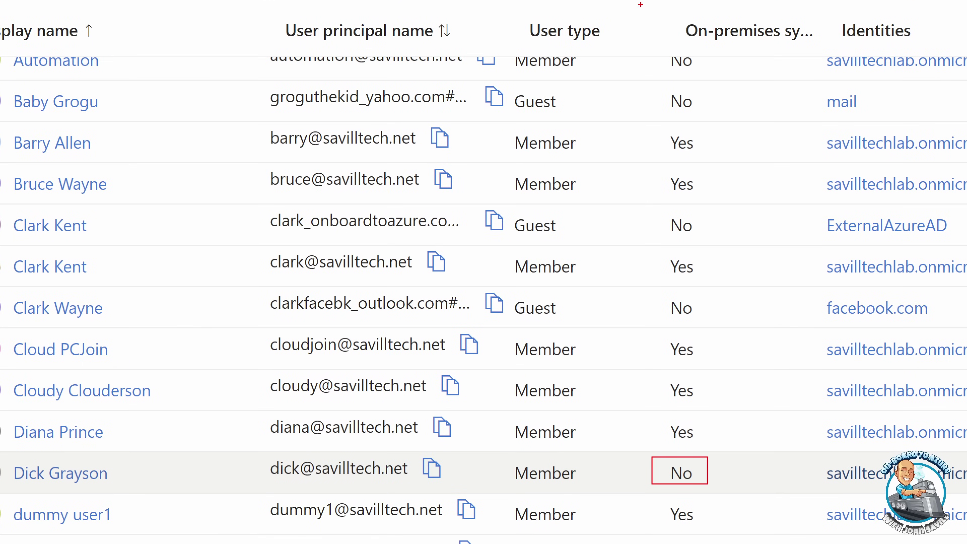
drag(663, 17, 802, 47)
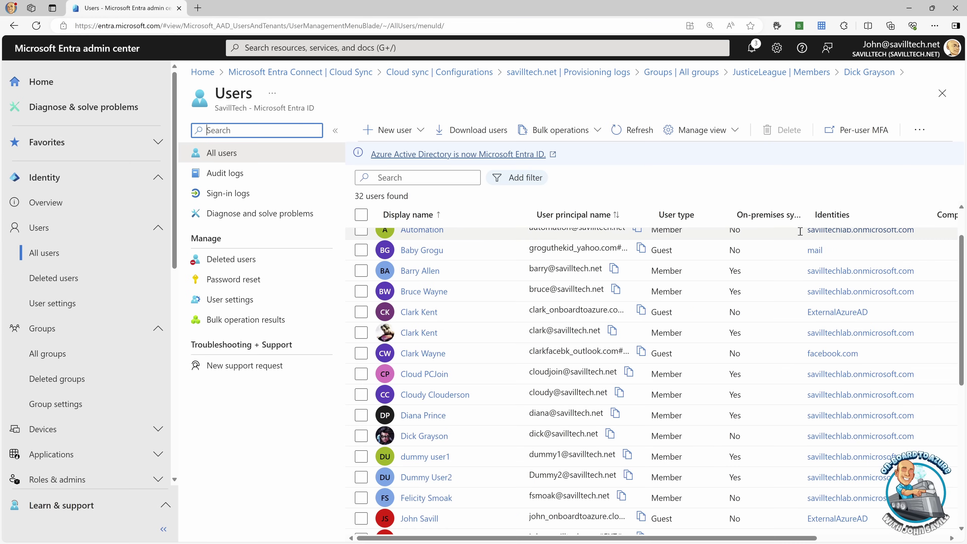
- Return to the provisioning logs, read the details of the 6:51:07 AM Create entry for that user, and close them
click(571, 72)
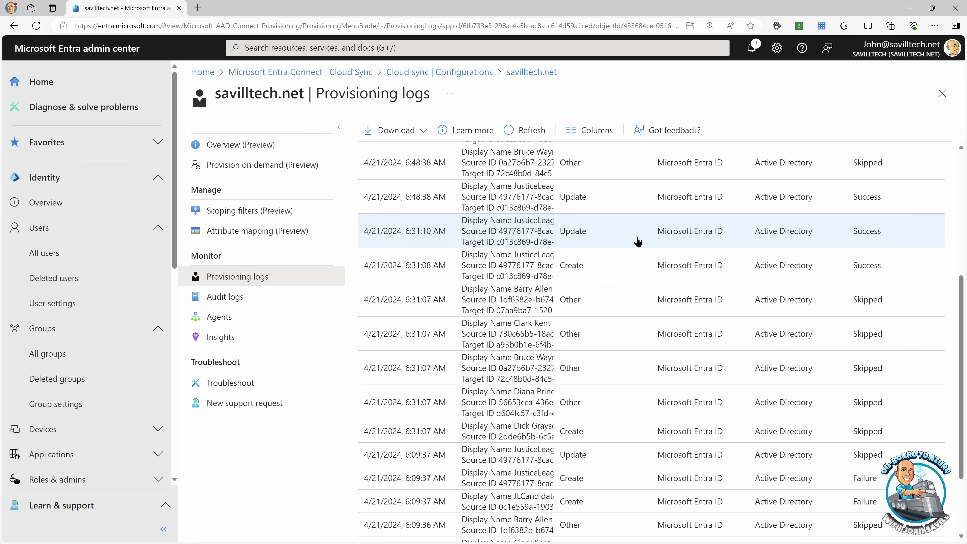
scroll(709, 257, up, 5)
click(555, 278)
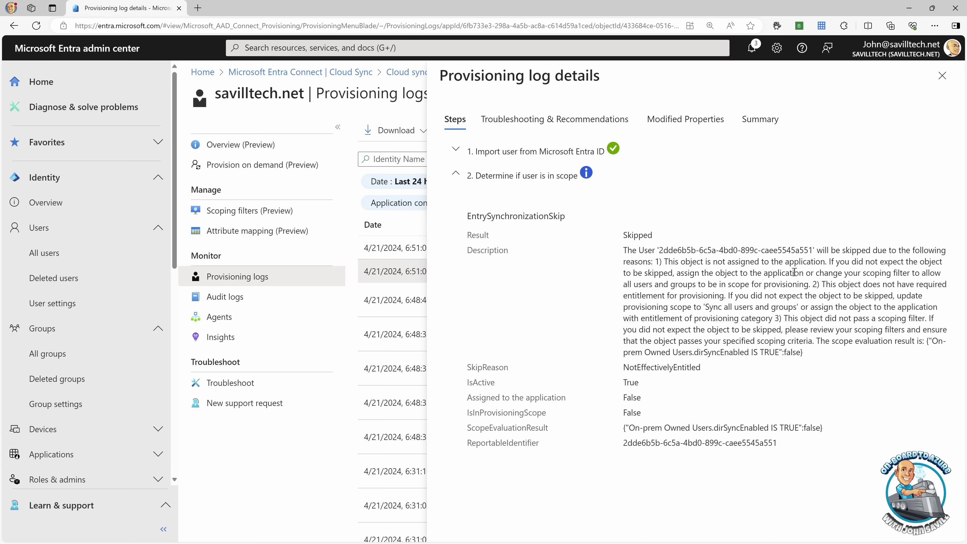
click(942, 77)
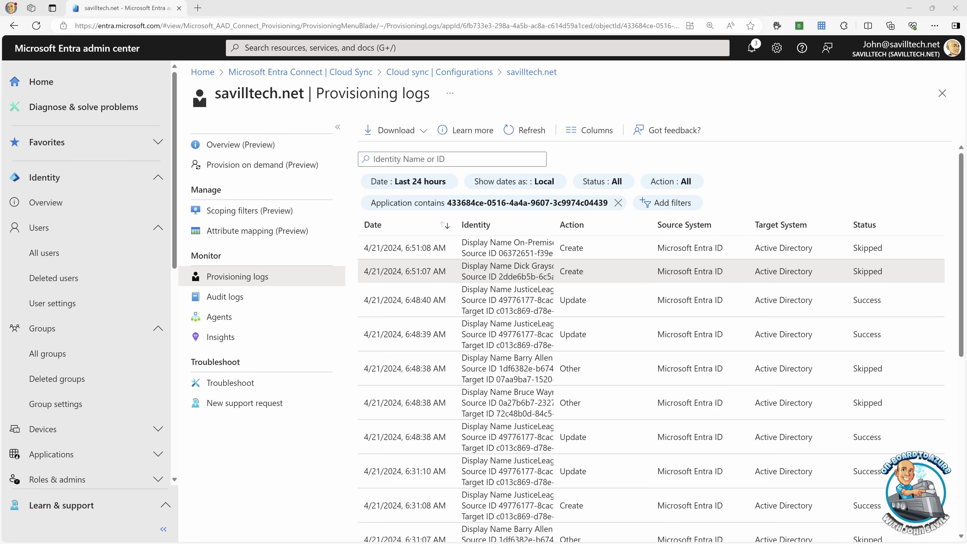
key(alt+Tab)
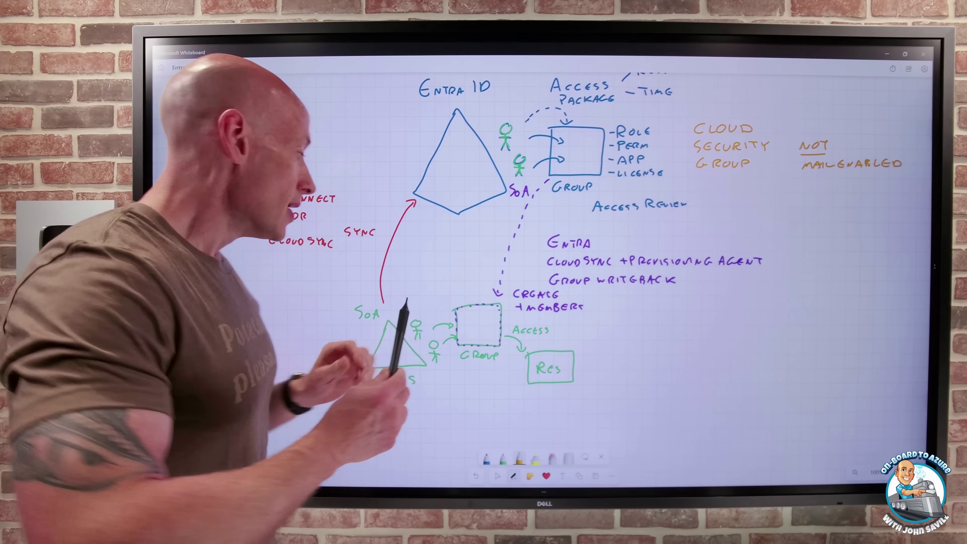
drag(326, 349, 295, 367)
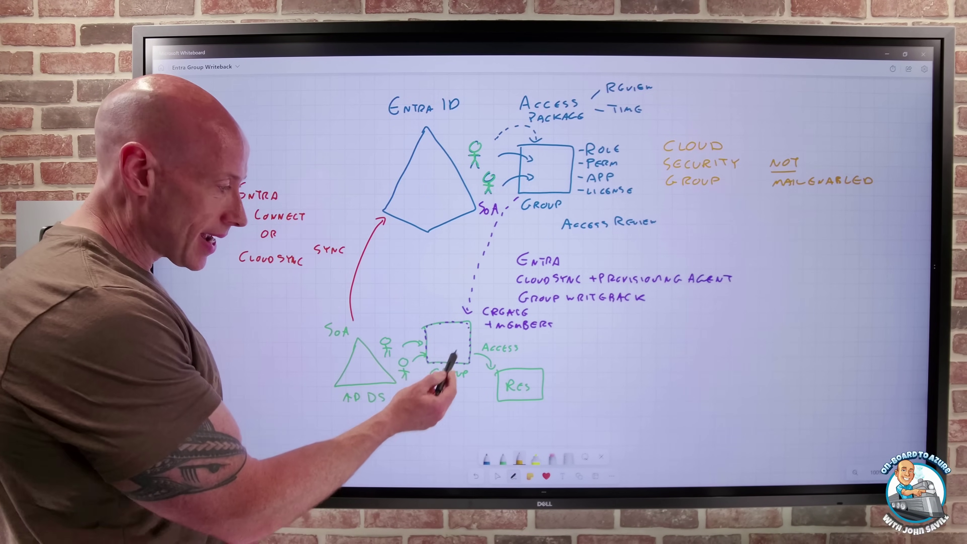
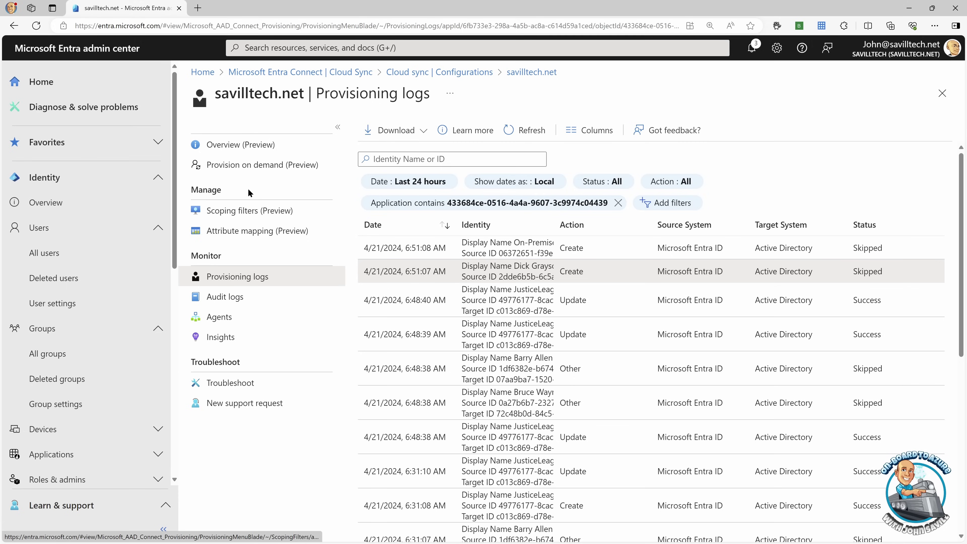
- Open the savilltech.net configuration's on-demand provisioning from its overview and select the JusticeLeague group
click(236, 153)
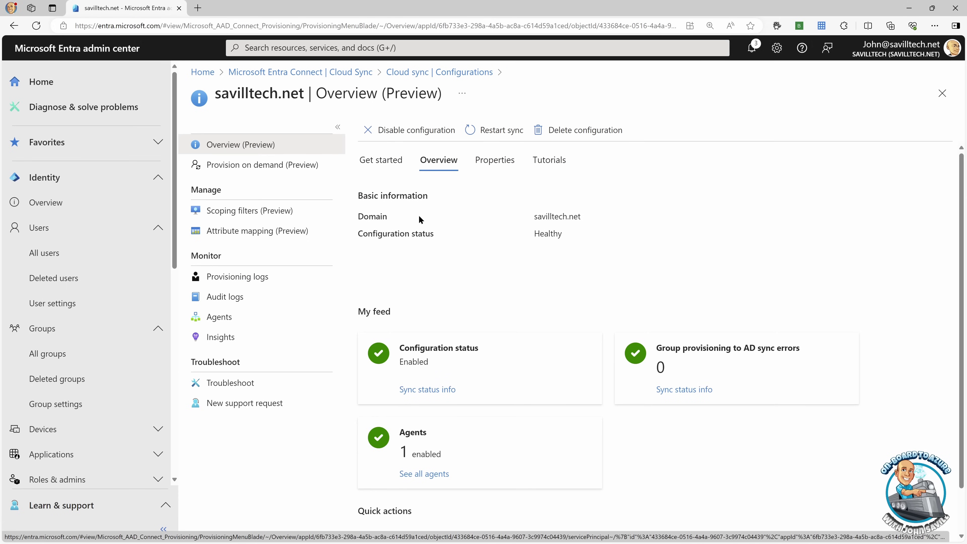
click(245, 171)
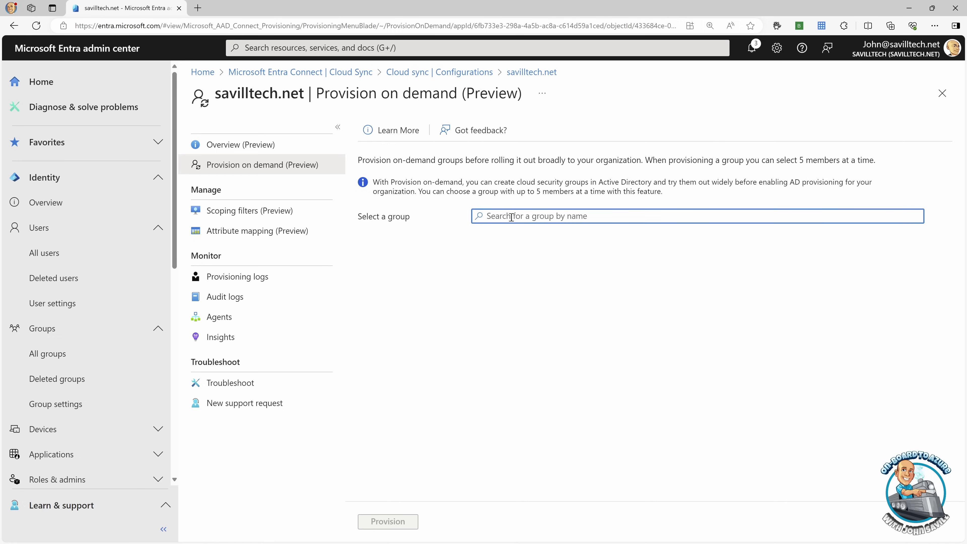
text(justi)
click(543, 264)
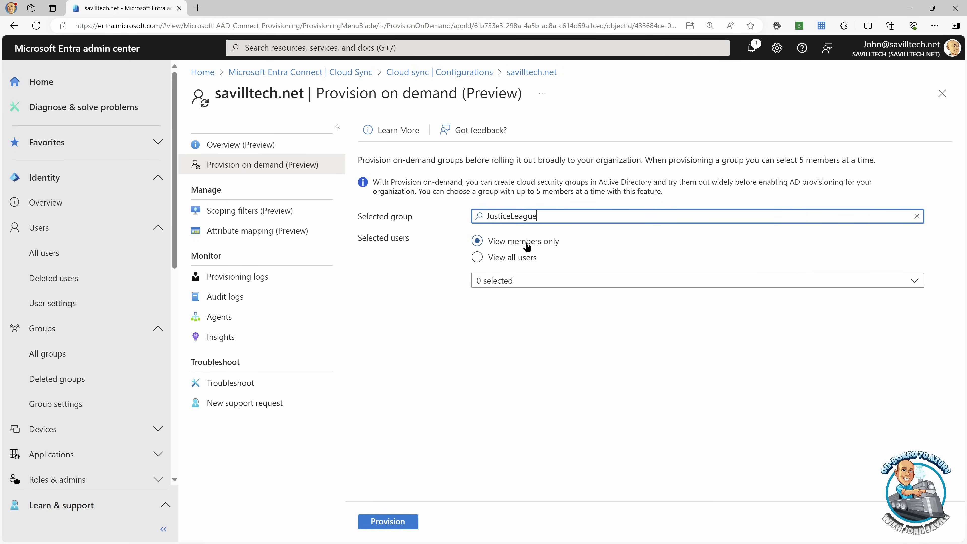
- Compare the users selectable for JusticeLeague under members only and all users, then return to members only
click(529, 284)
click(577, 400)
click(558, 392)
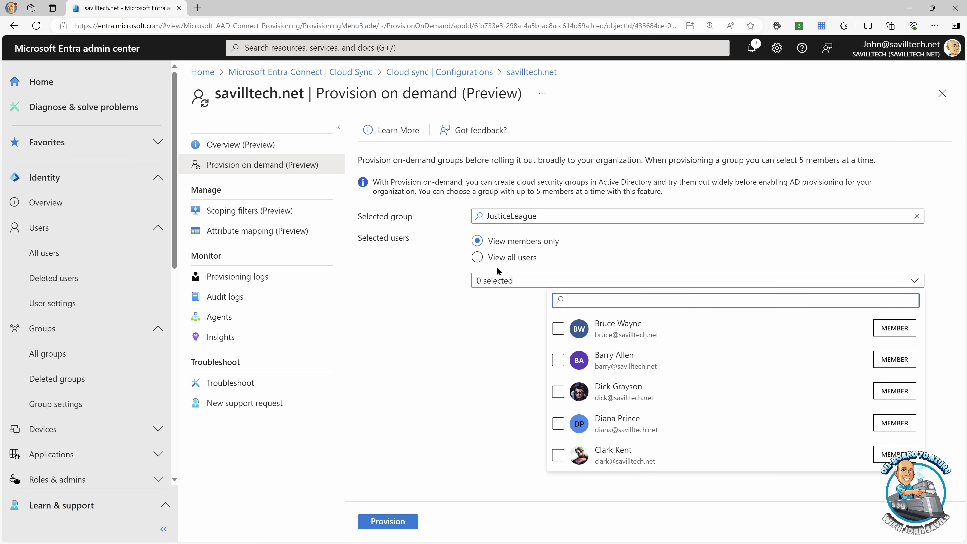
click(477, 258)
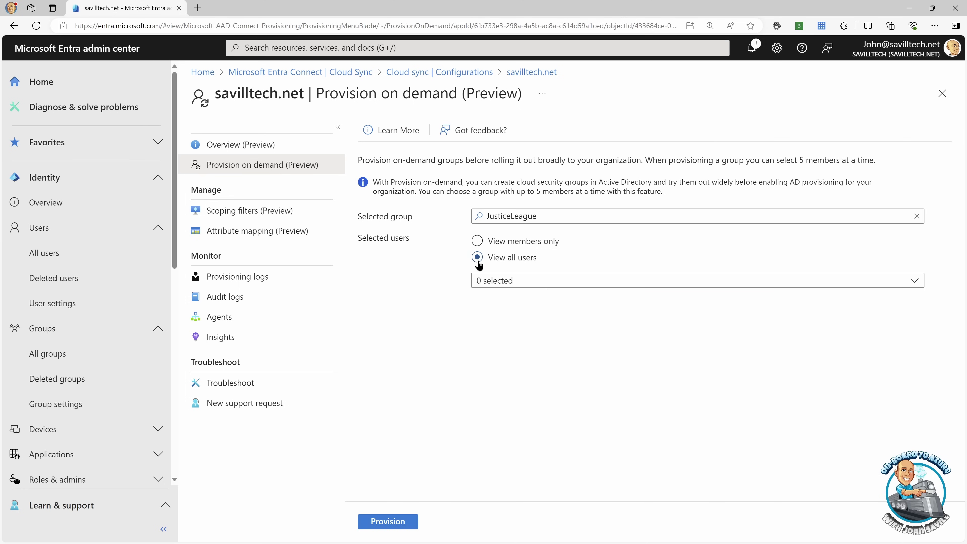
click(495, 284)
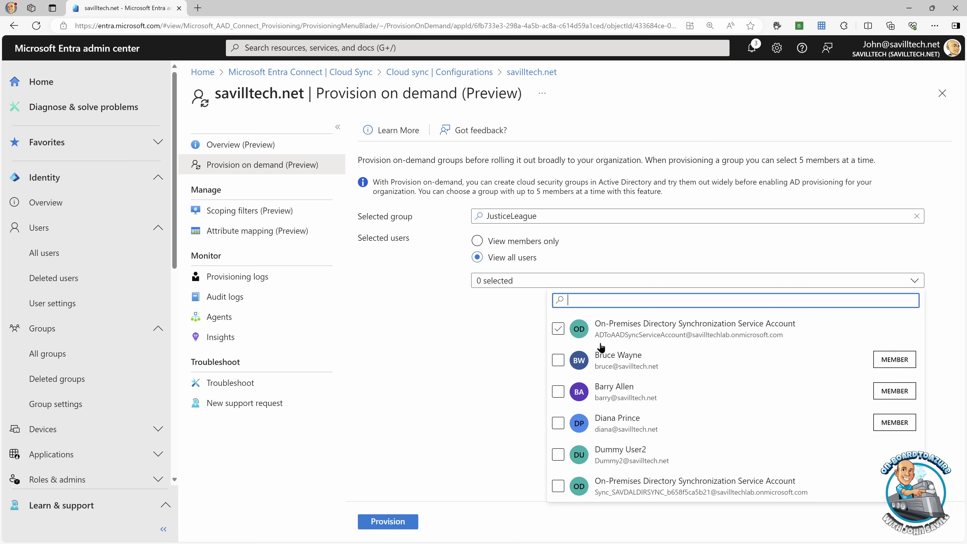
click(519, 243)
- Provision JusticeLeague on demand with its second and fourth listed members, then review the group membership operations and close the action details
click(502, 280)
click(558, 329)
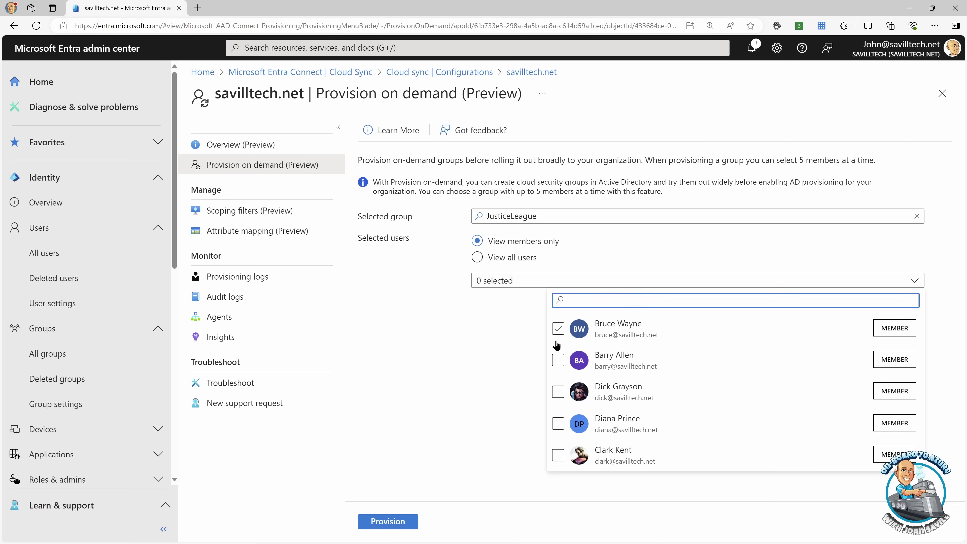
click(557, 360)
click(558, 423)
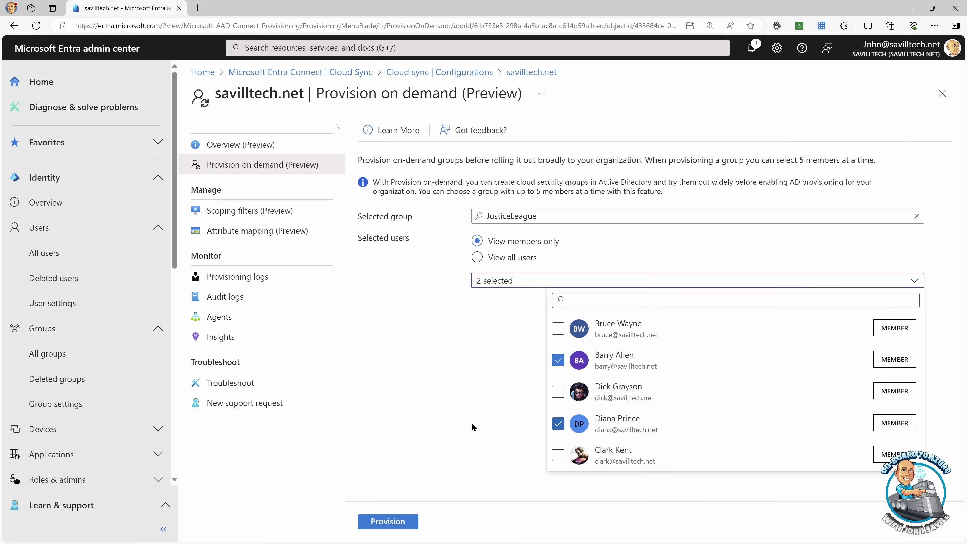
click(479, 388)
click(406, 525)
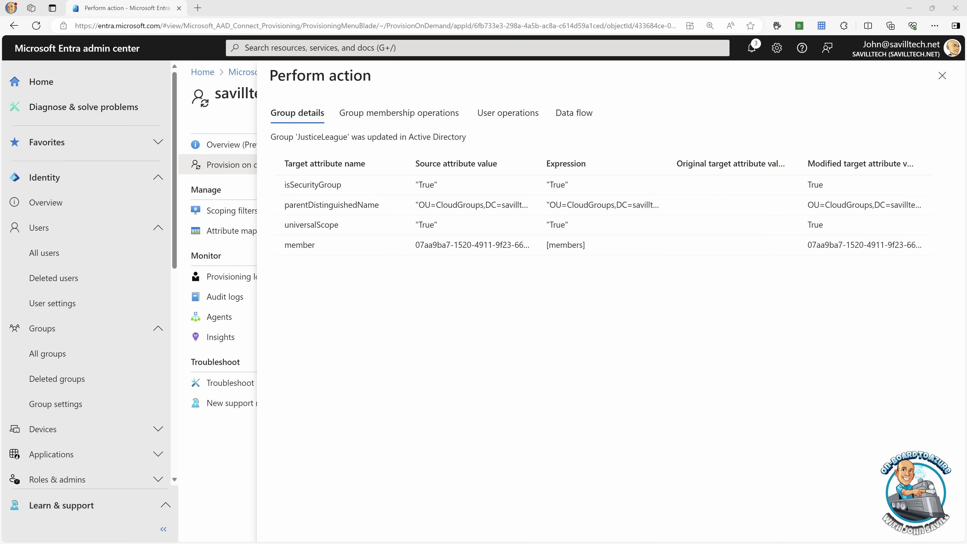
click(442, 121)
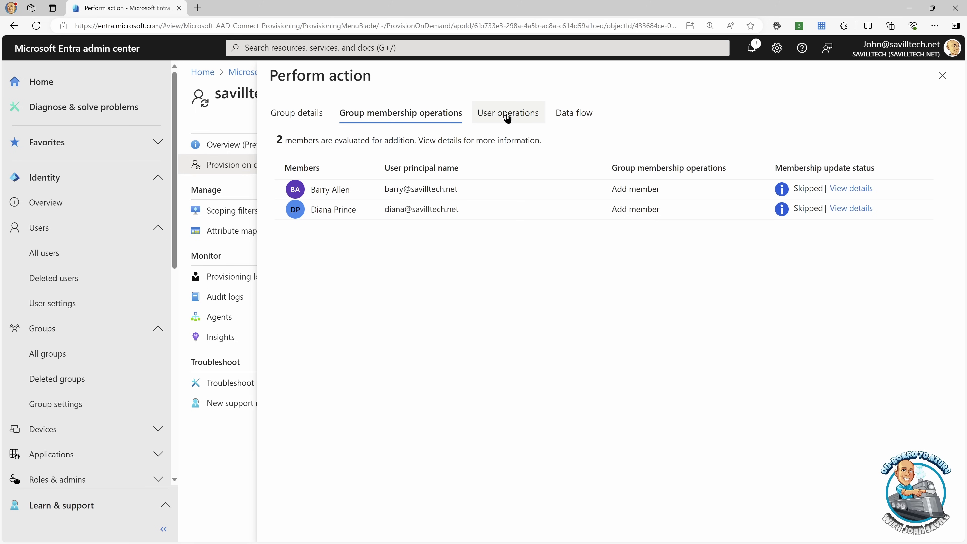
click(942, 76)
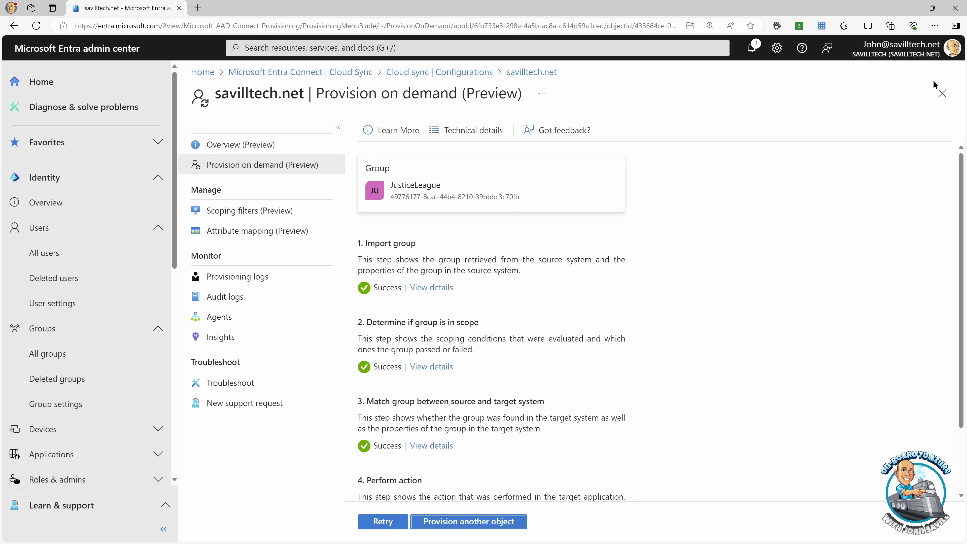
- Return to the configuration's provisioning logs, refresh them, and look through the most recent entries
click(263, 277)
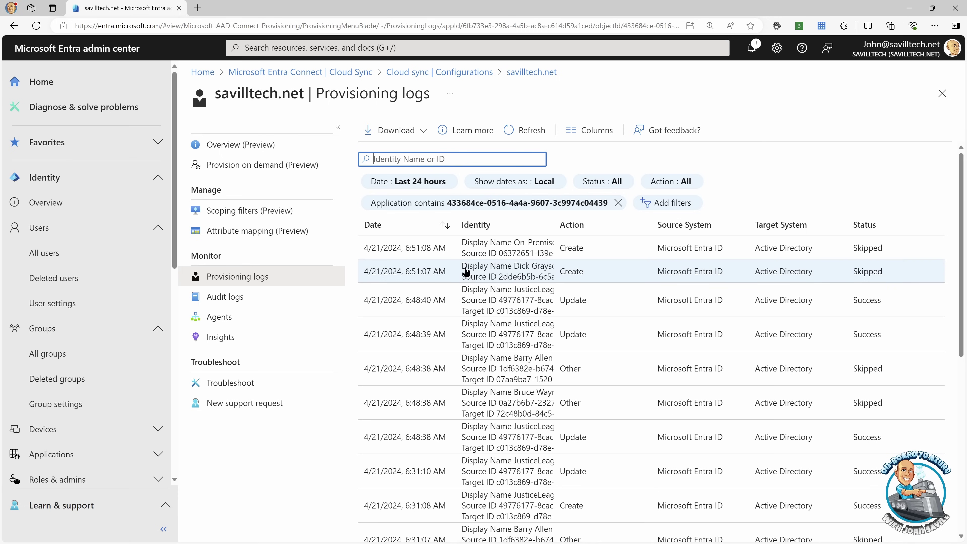
click(529, 142)
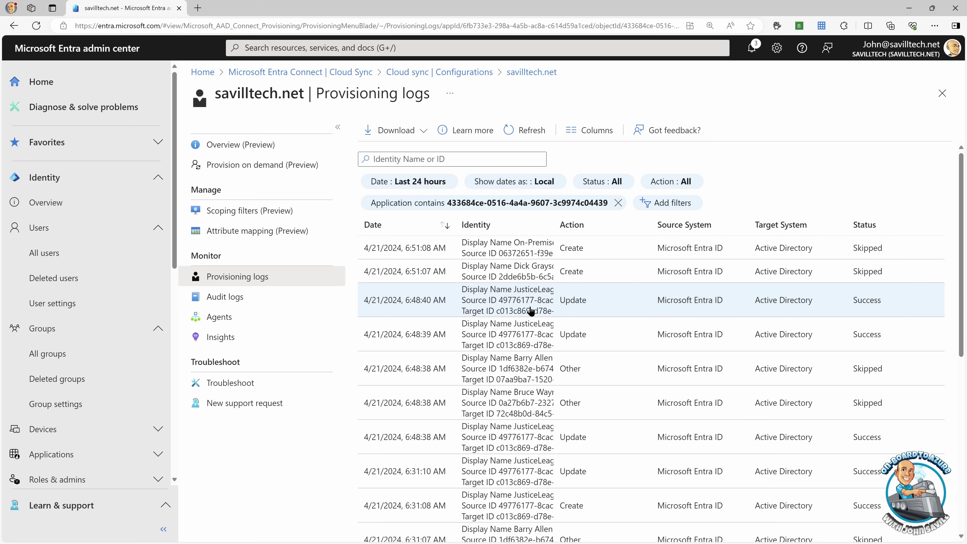
scroll(533, 311, down, 5)
scroll(535, 319, up, 5)
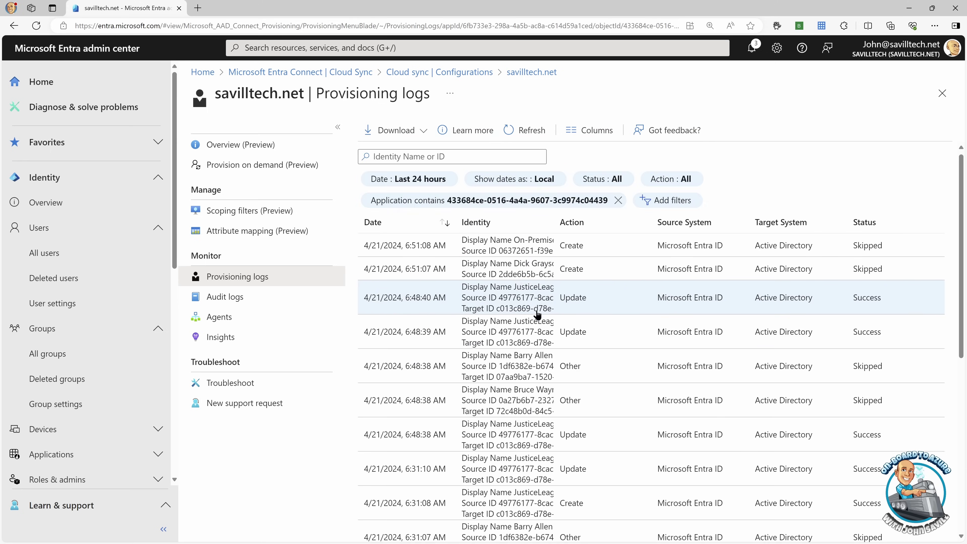
- Open the configuration's audit logs and examine the recorded provisioning activities and their status reasons
click(232, 300)
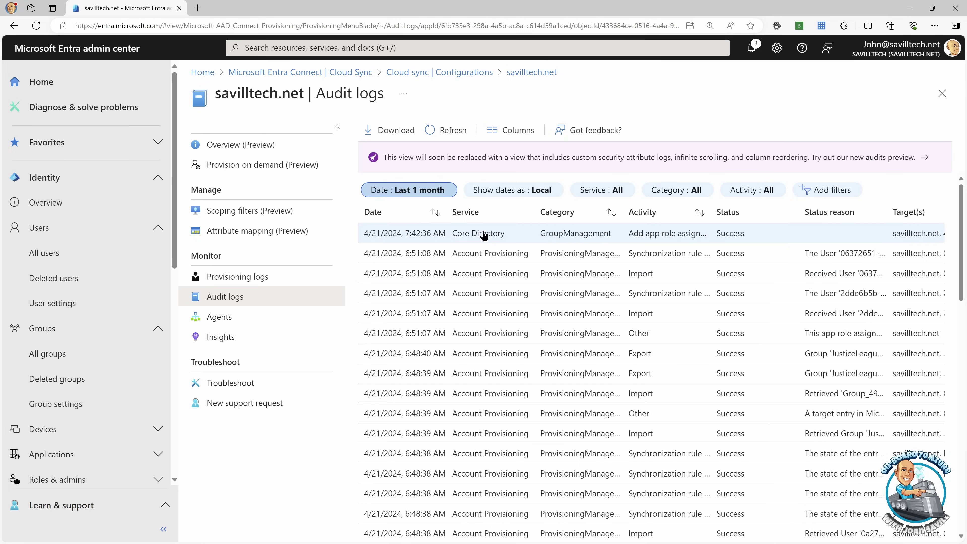
scroll(534, 330, down, 5)
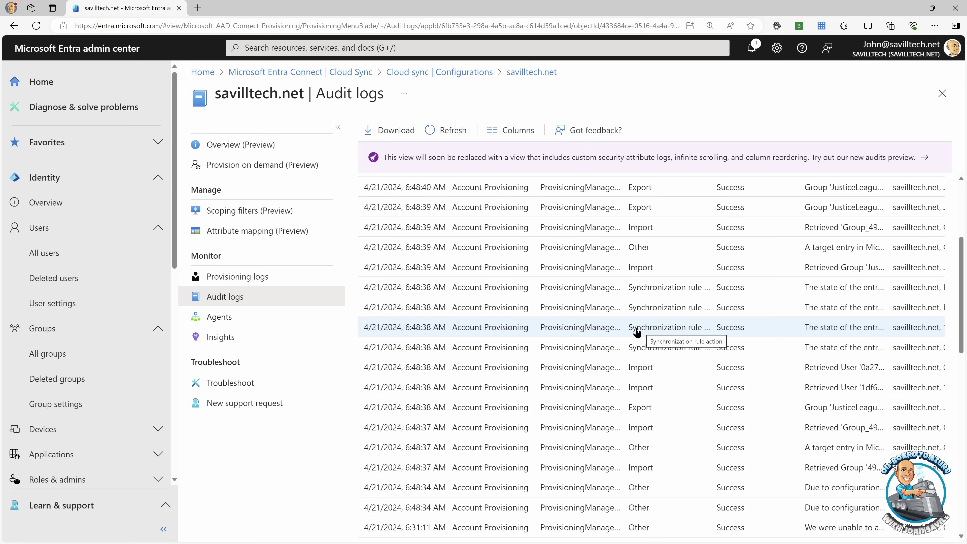
scroll(632, 327, up, 5)
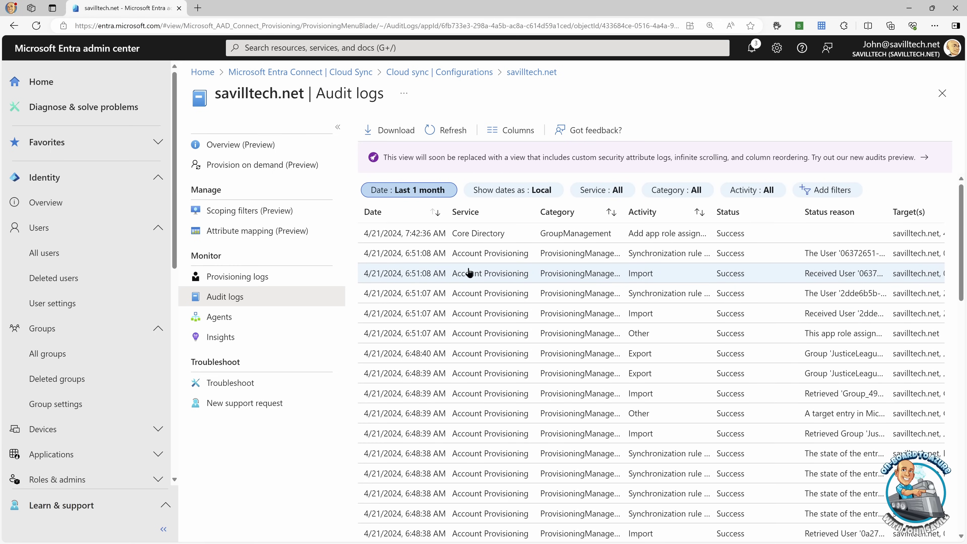
- Examine the provisioning insights' filters and sync summary, including events by action and status, sync counts, success rate and top provisioning errors
click(225, 338)
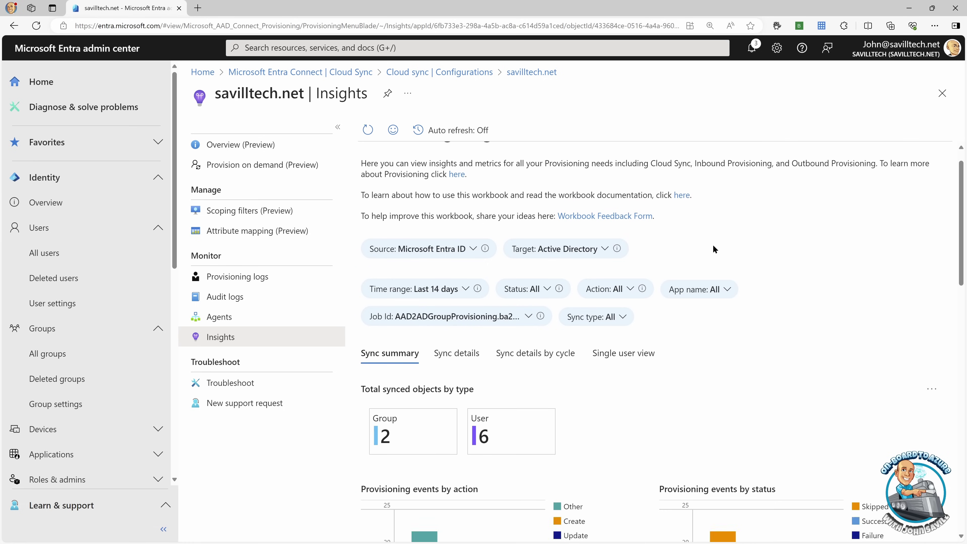
scroll(725, 246, down, 8)
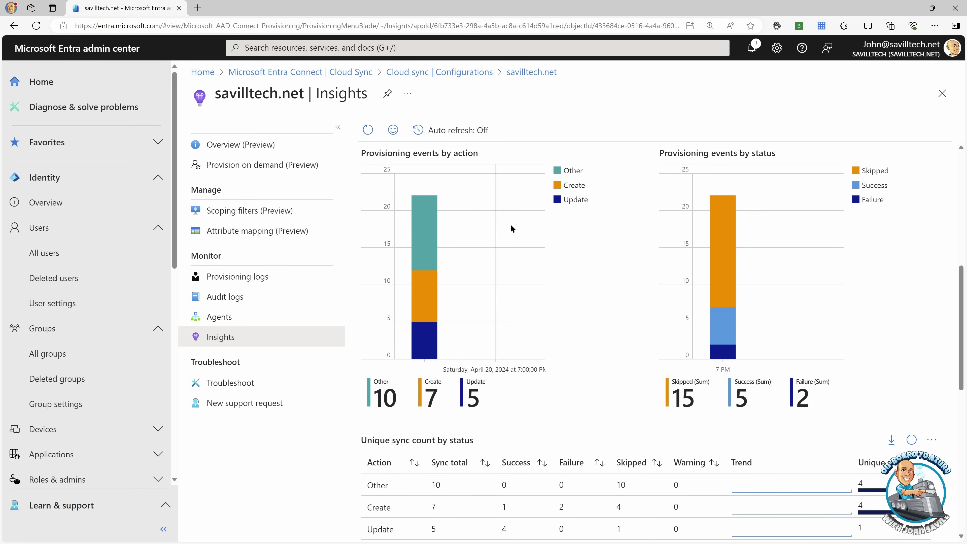
scroll(494, 222, up, 8)
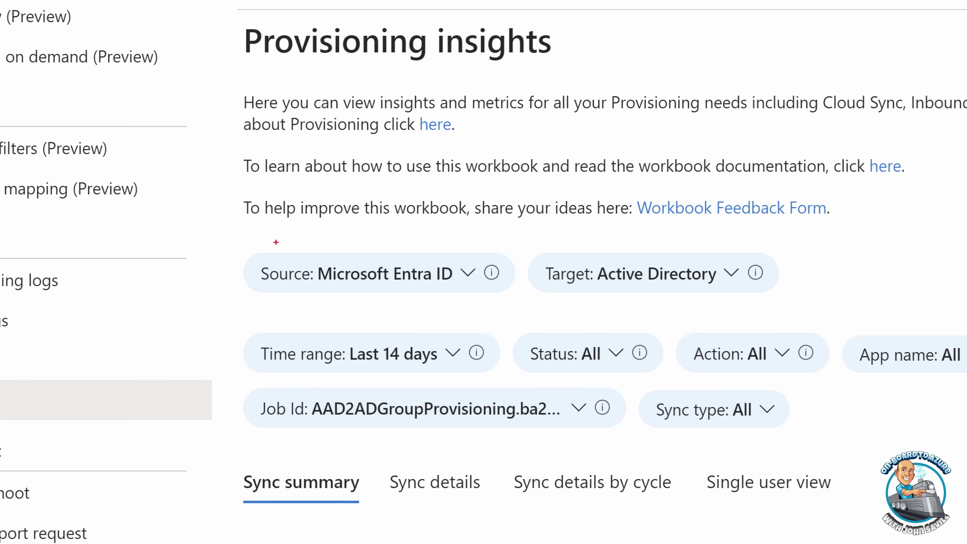
mouse_move(231, 237)
mouse_down()
mouse_move(328, 281)
mouse_move(806, 312)
mouse_up()
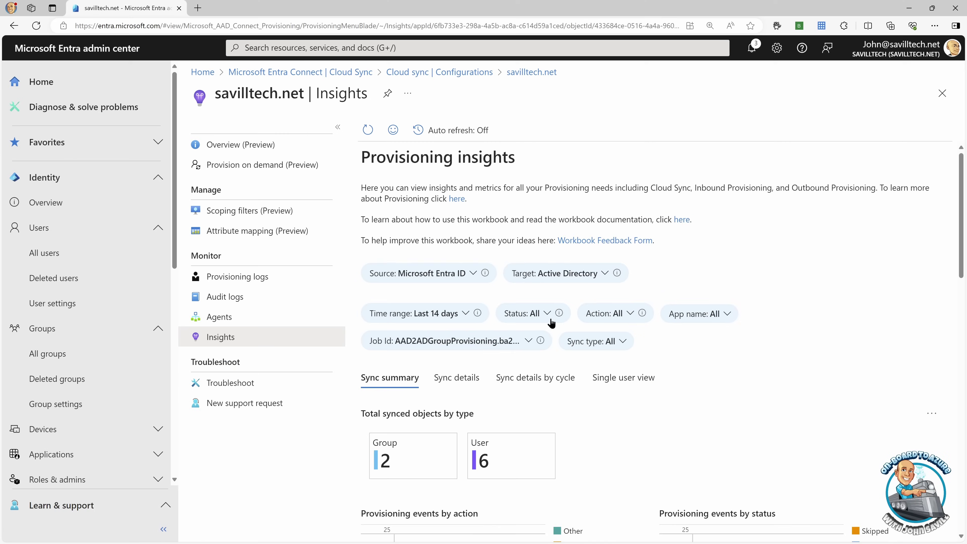
scroll(550, 318, down, 3)
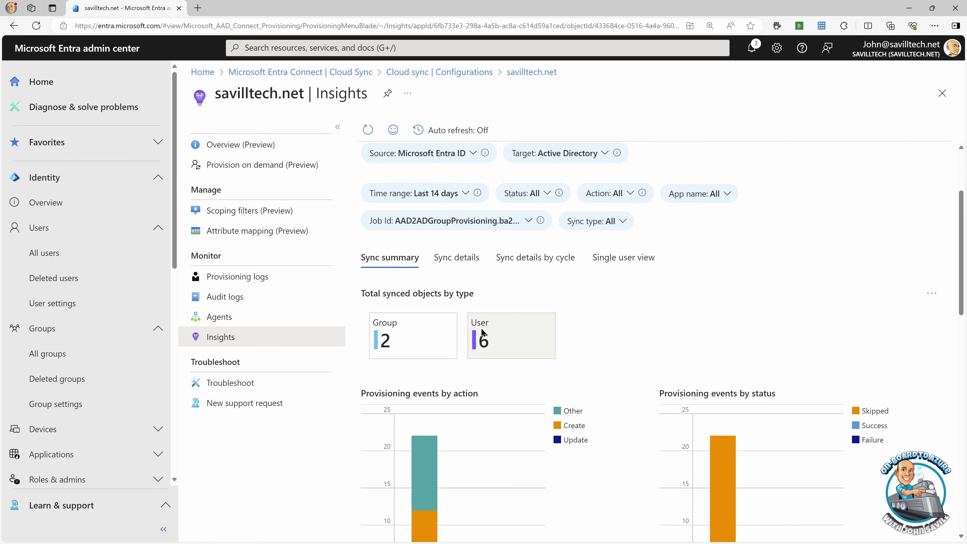
scroll(626, 307, down, 3)
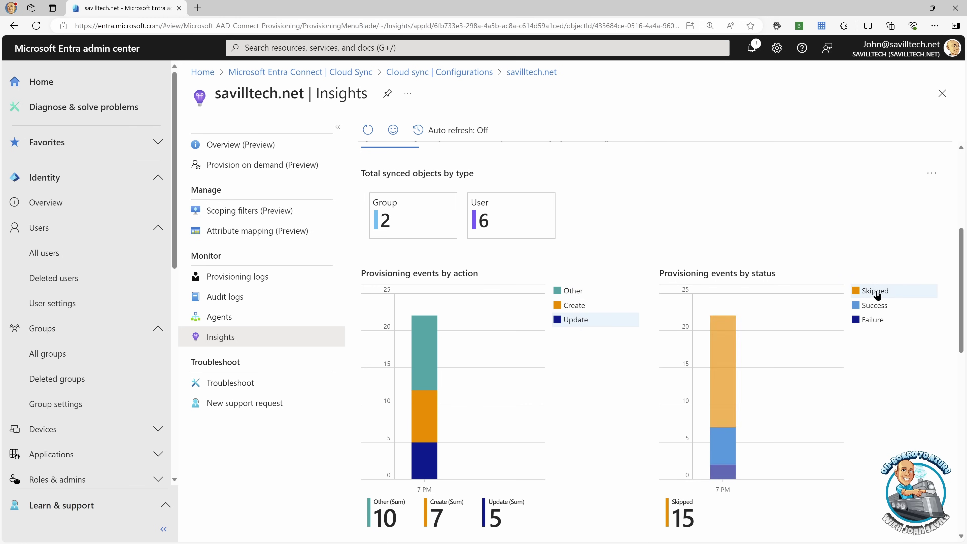
scroll(854, 300, down, 3)
scroll(855, 299, down, 8)
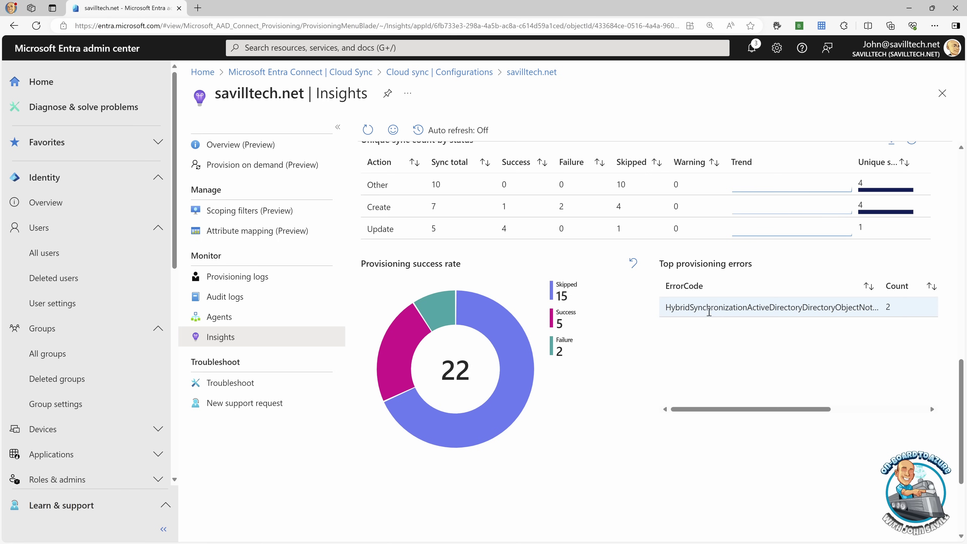
scroll(757, 306, down, 3)
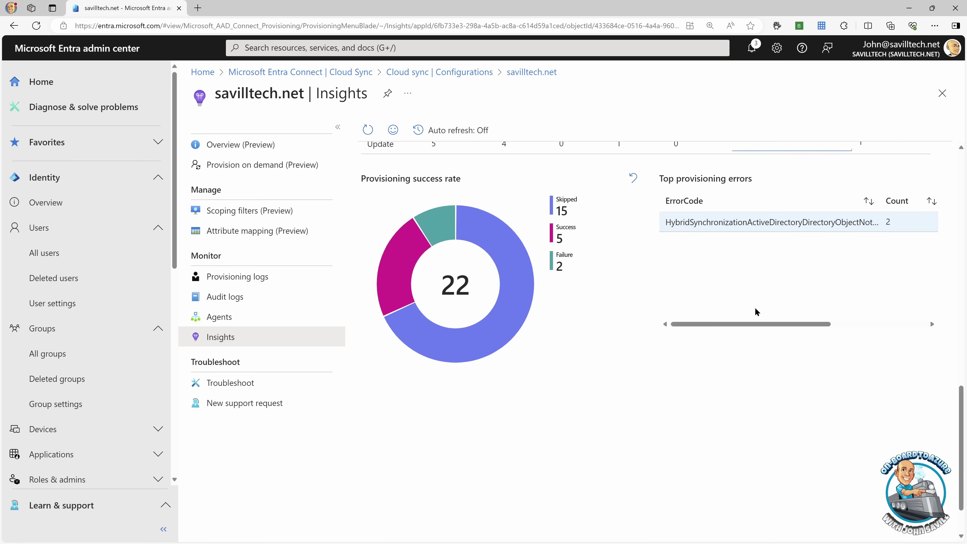
scroll(750, 306, up, 9)
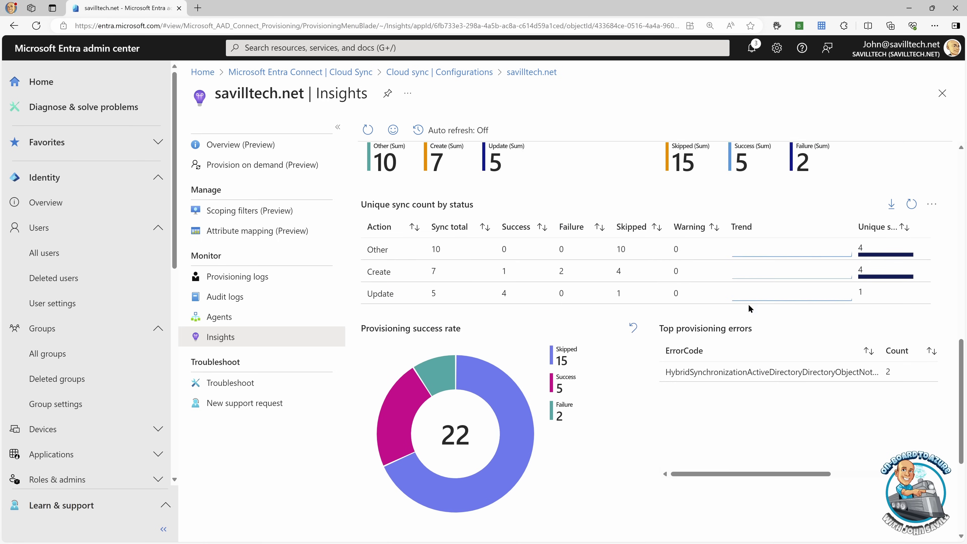
scroll(748, 303, up, 9)
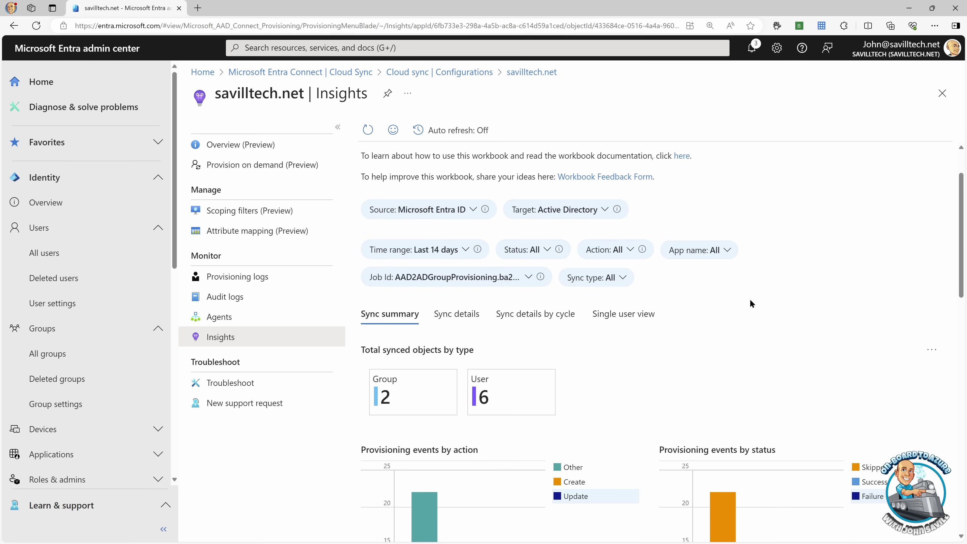
scroll(740, 302, up, 2)
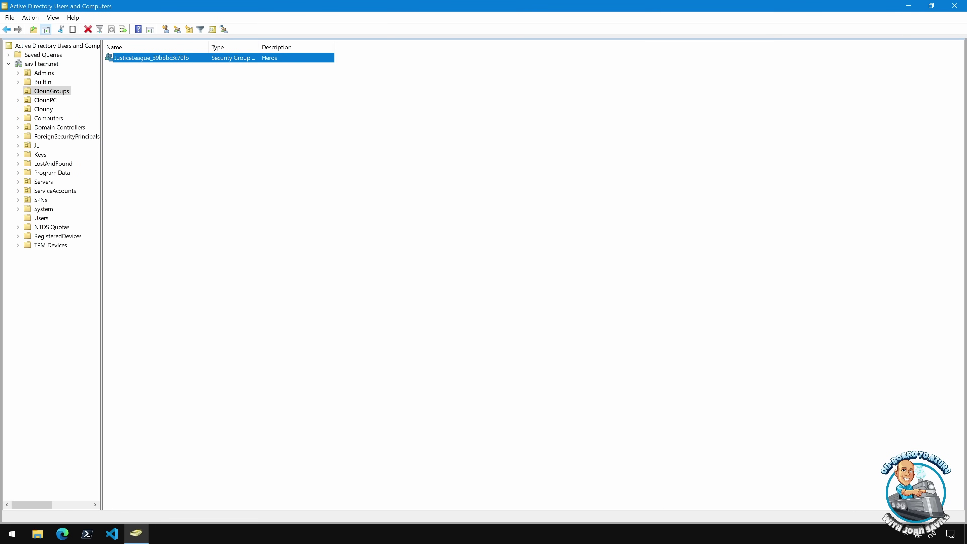
- In Active Directory Users and Computers, refresh CloudGroups, check the members of the Fastest People group, and close its properties without changes
right_click(273, 141)
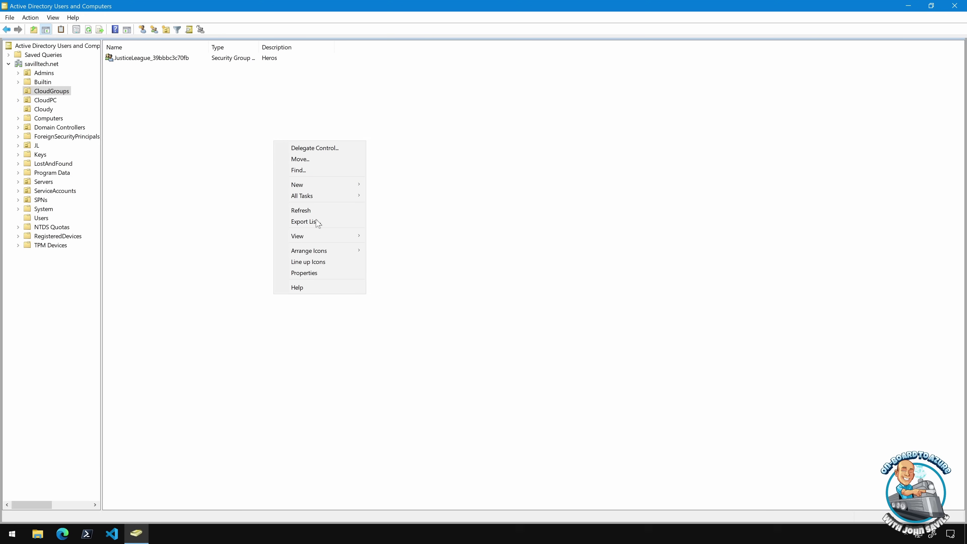
click(312, 211)
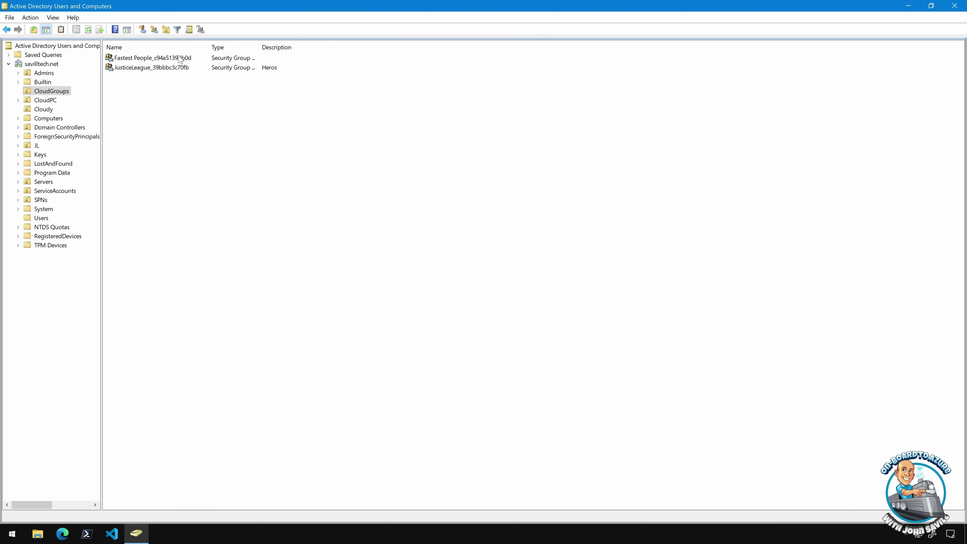
double_click(168, 61)
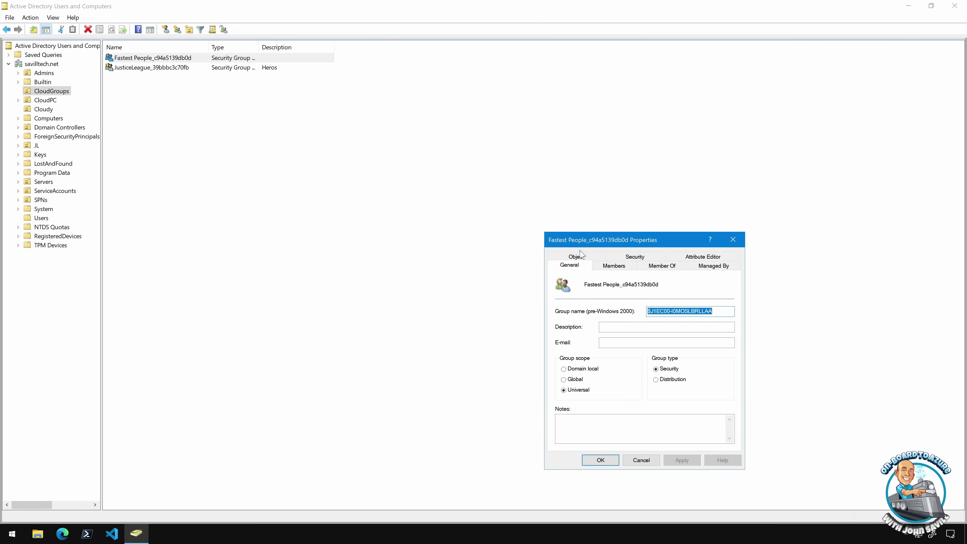
click(611, 266)
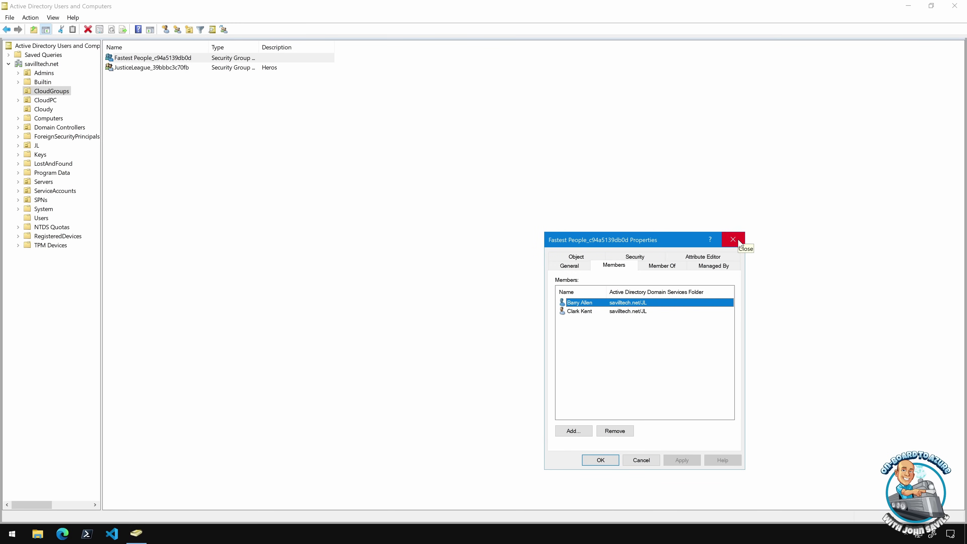
click(739, 242)
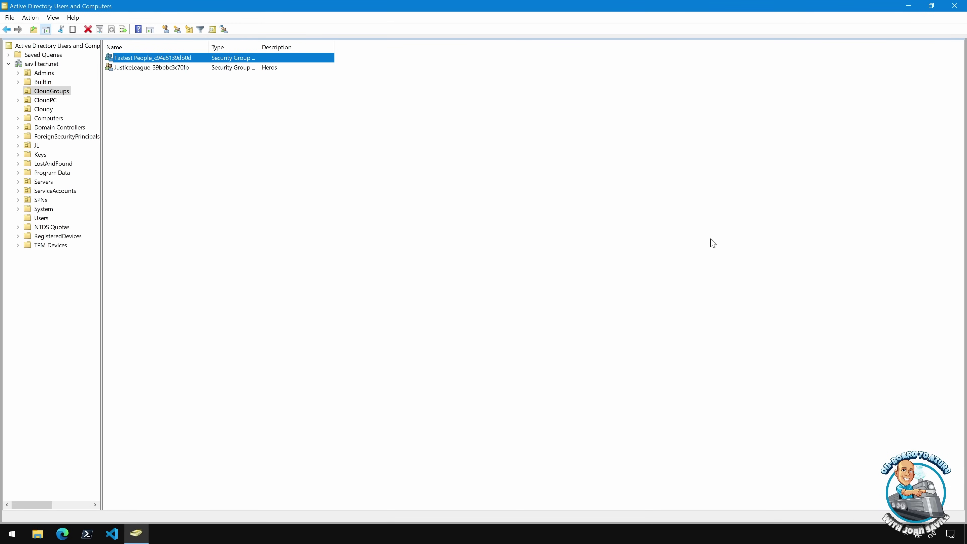